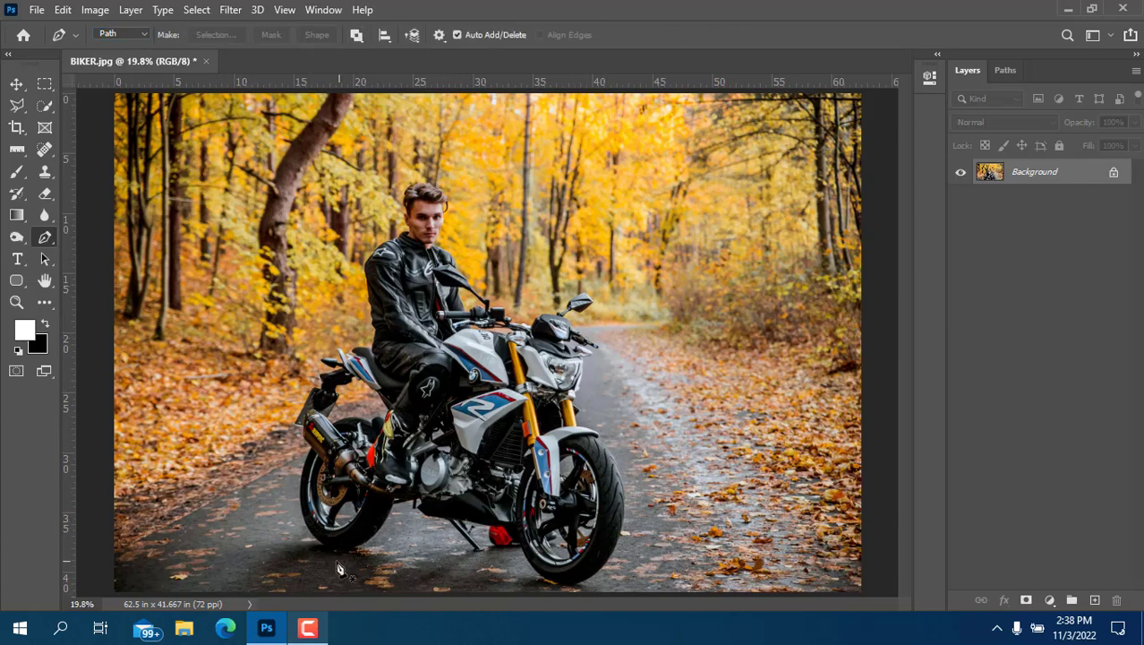
Start a Pen path at the bottom of the rear tyre and curve it along the tyre edge up to the swingarm, removing the outgoing handle.
{"action": "scroll", "coordinate": [338, 568], "scroll_direction": "up", "scroll_amount": 4}
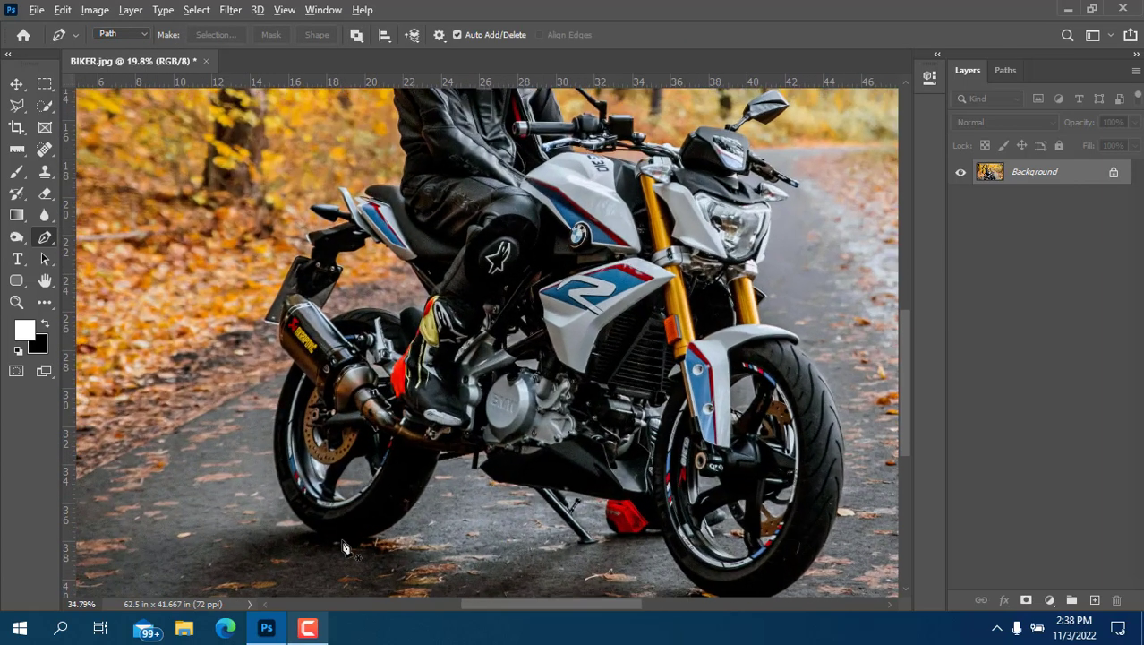
{"action": "scroll", "coordinate": [344, 547], "scroll_direction": "up", "scroll_amount": 4}
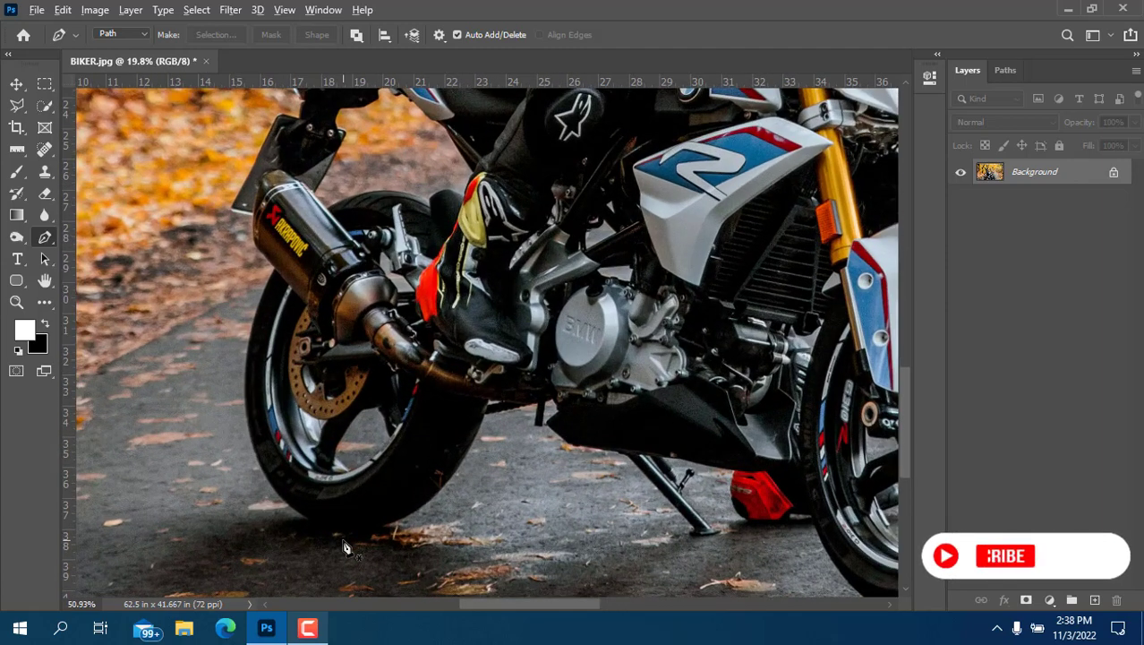
{"action": "scroll", "coordinate": [350, 539], "scroll_direction": "up", "scroll_amount": 1}
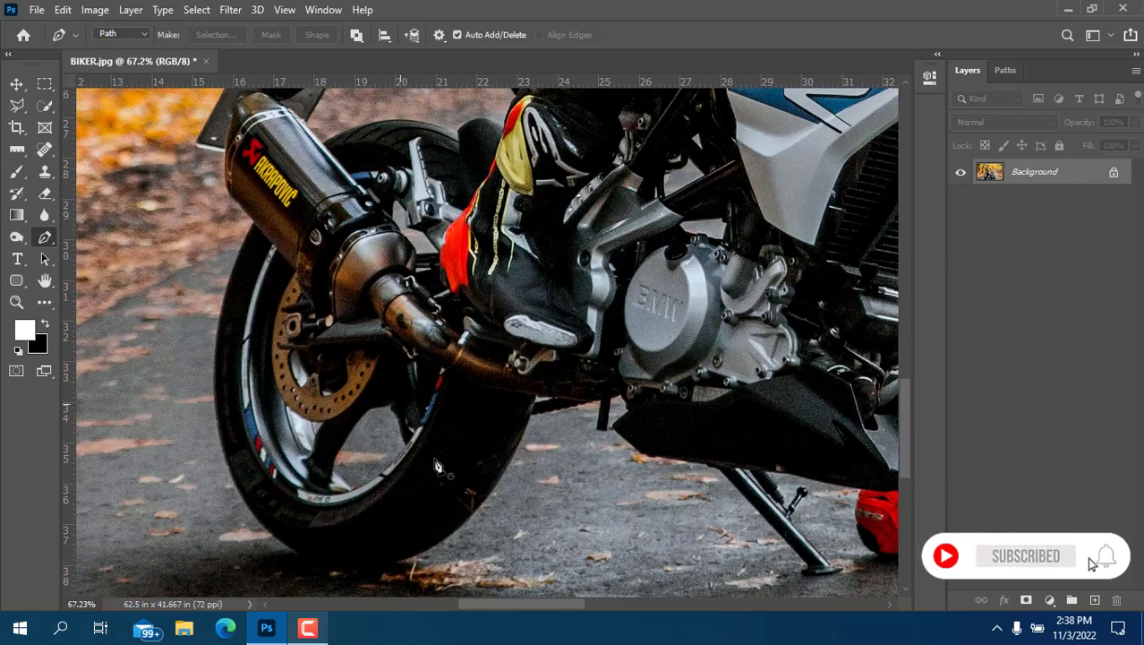
{"action": "left_click_drag", "start_coordinate": [467, 489], "coordinate": [431, 437]}
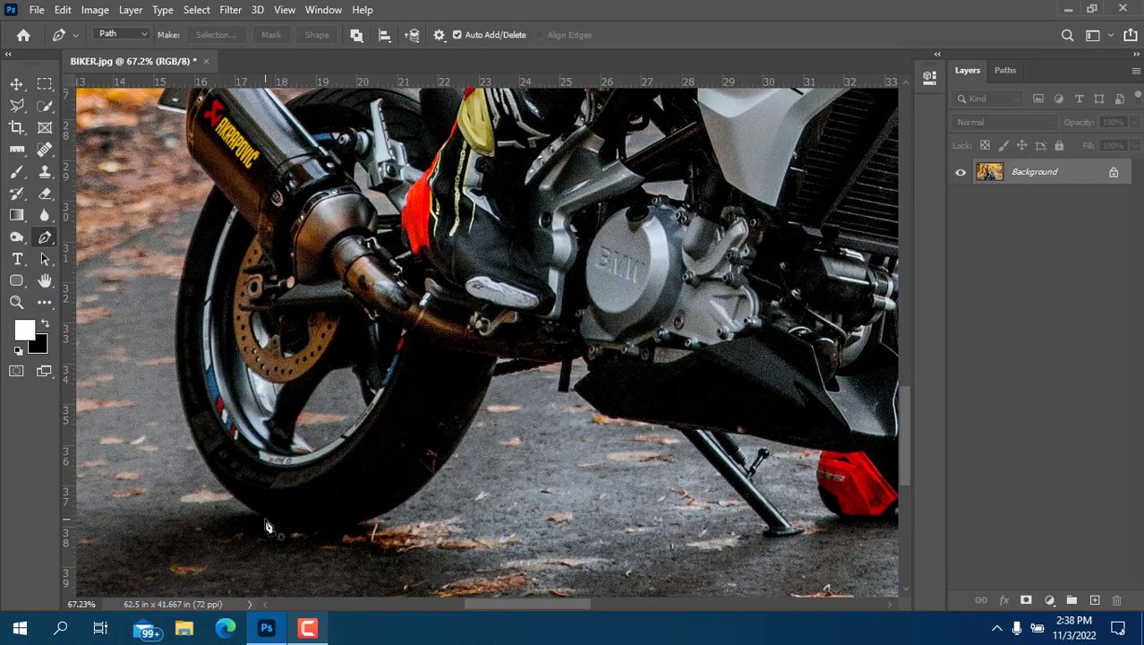
{"action": "left_click_drag", "start_coordinate": [266, 518], "coordinate": [329, 553]}
{"action": "left_click_drag", "start_coordinate": [335, 555], "coordinate": [335, 553]}
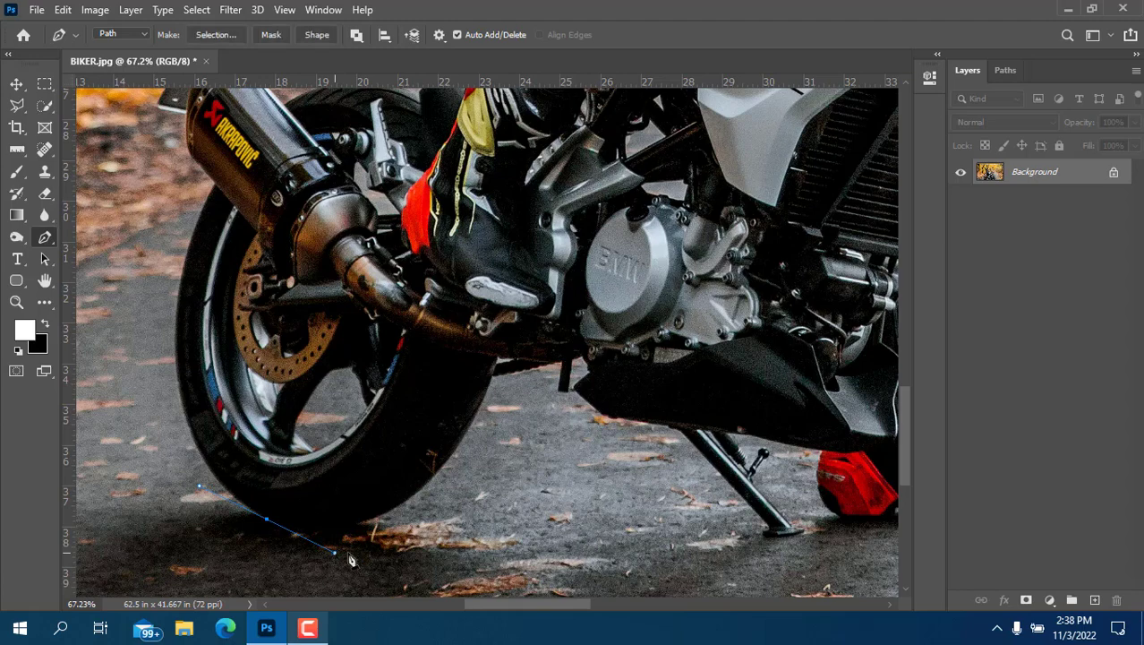
{"action": "left_click_drag", "start_coordinate": [495, 382], "coordinate": [553, 239]}
{"action": "left_click", "coordinate": [496, 382], "text": "alt"}
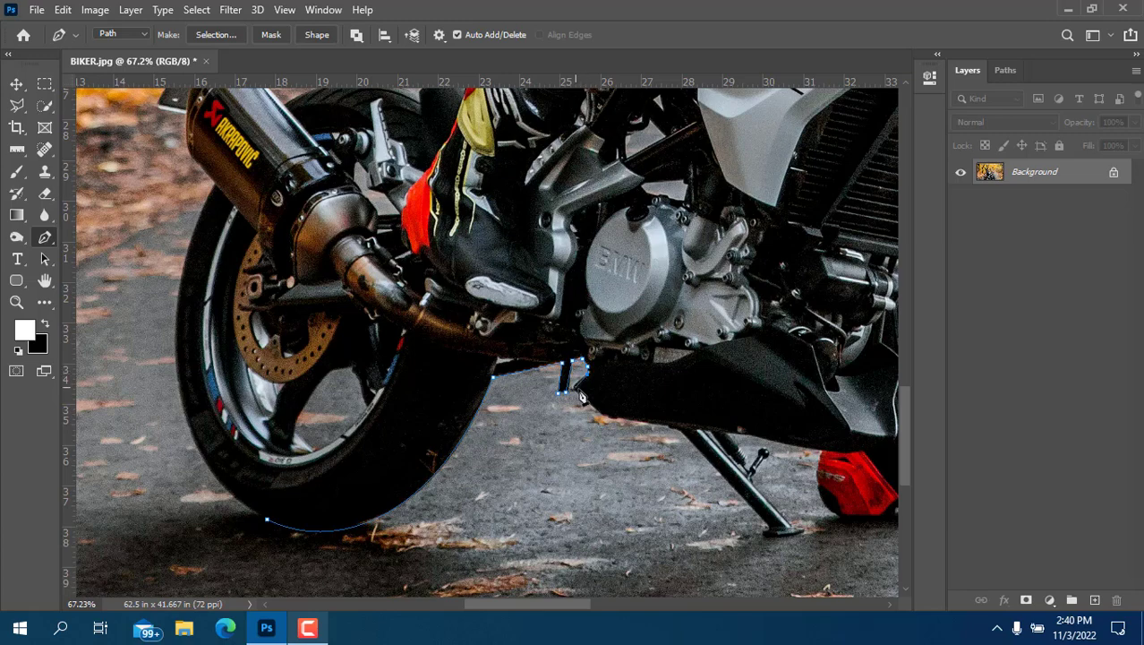
Continue the path along the belly pan's lower edge and down the kickstand around its foot.
{"action": "left_click", "coordinate": [682, 433]}
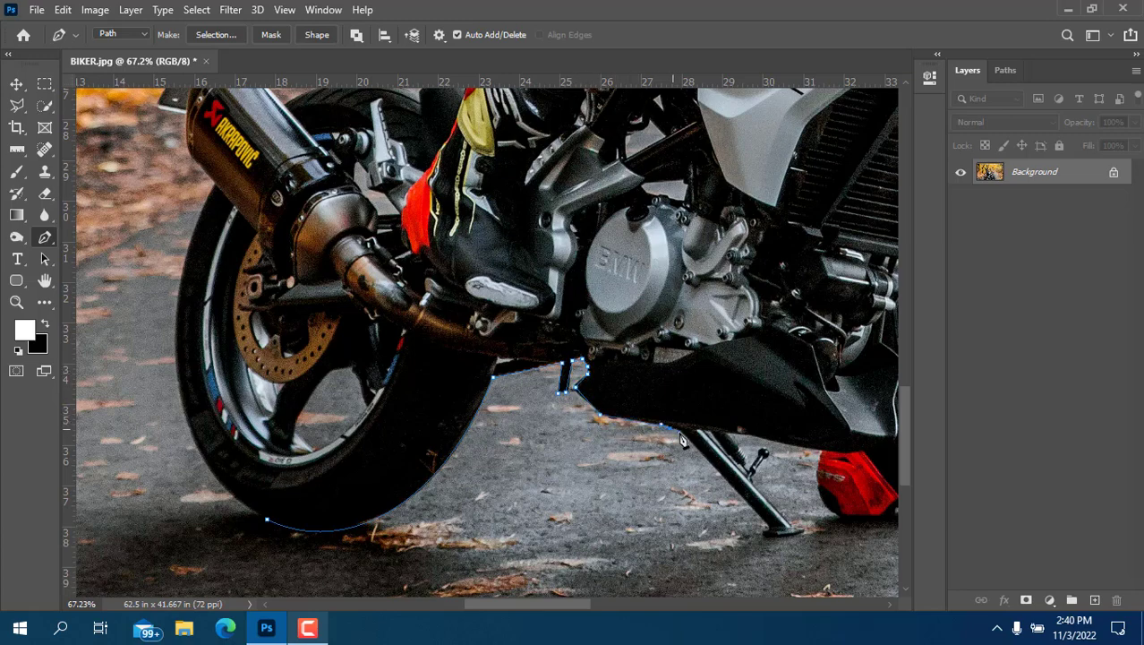
{"action": "left_click", "coordinate": [762, 534]}
{"action": "left_click", "coordinate": [803, 530]}
{"action": "scroll", "coordinate": [770, 459], "scroll_direction": "up", "scroll_amount": 1}
{"action": "scroll", "coordinate": [770, 458], "scroll_direction": "up", "scroll_amount": 3}
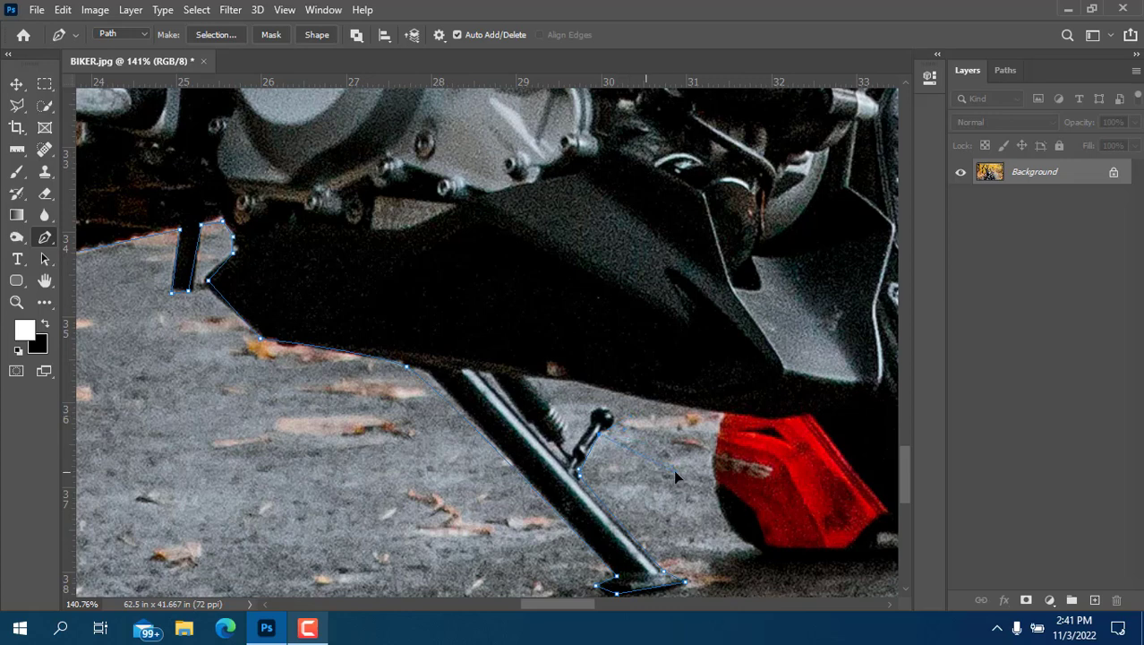
Trace around the kickstand's small side lever and back up to the belly pan's lower edge.
{"action": "left_click", "coordinate": [596, 387]}
{"action": "left_click", "coordinate": [629, 422]}
{"action": "left_click_drag", "start_coordinate": [593, 429], "coordinate": [583, 452]}
{"action": "left_click", "coordinate": [574, 382]}
Extend the path to the red lower fairing and curve it around the fairing's underside to the front tyre.
{"action": "left_click_drag", "start_coordinate": [724, 413], "coordinate": [736, 413]}
{"action": "scroll", "coordinate": [716, 506], "scroll_direction": "down", "scroll_amount": 1}
{"action": "left_click_drag", "start_coordinate": [861, 468], "coordinate": [551, 463]}
{"action": "left_click", "coordinate": [532, 424]}
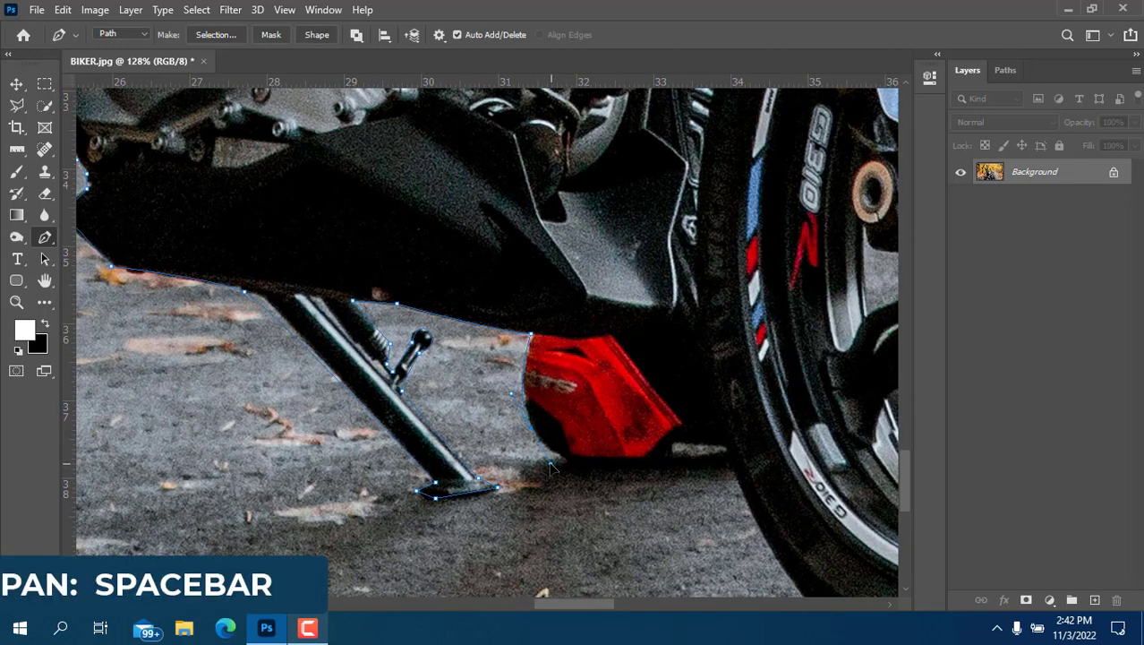
{"action": "left_click_drag", "start_coordinate": [731, 465], "coordinate": [829, 439]}
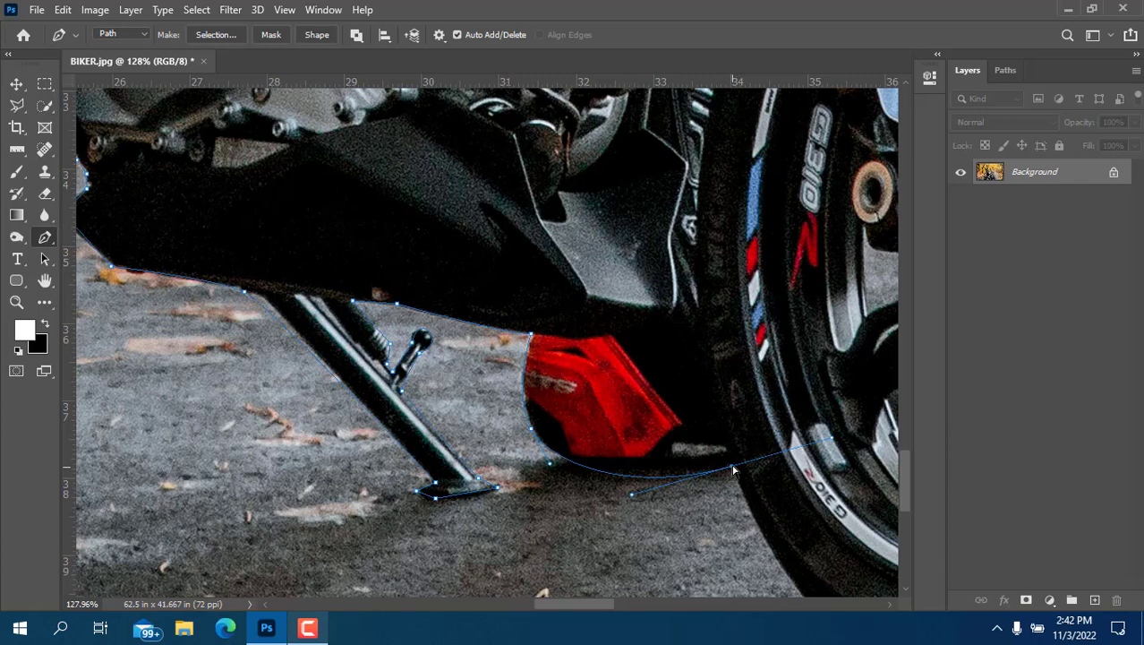
{"action": "left_click_drag", "start_coordinate": [733, 466], "coordinate": [732, 463]}
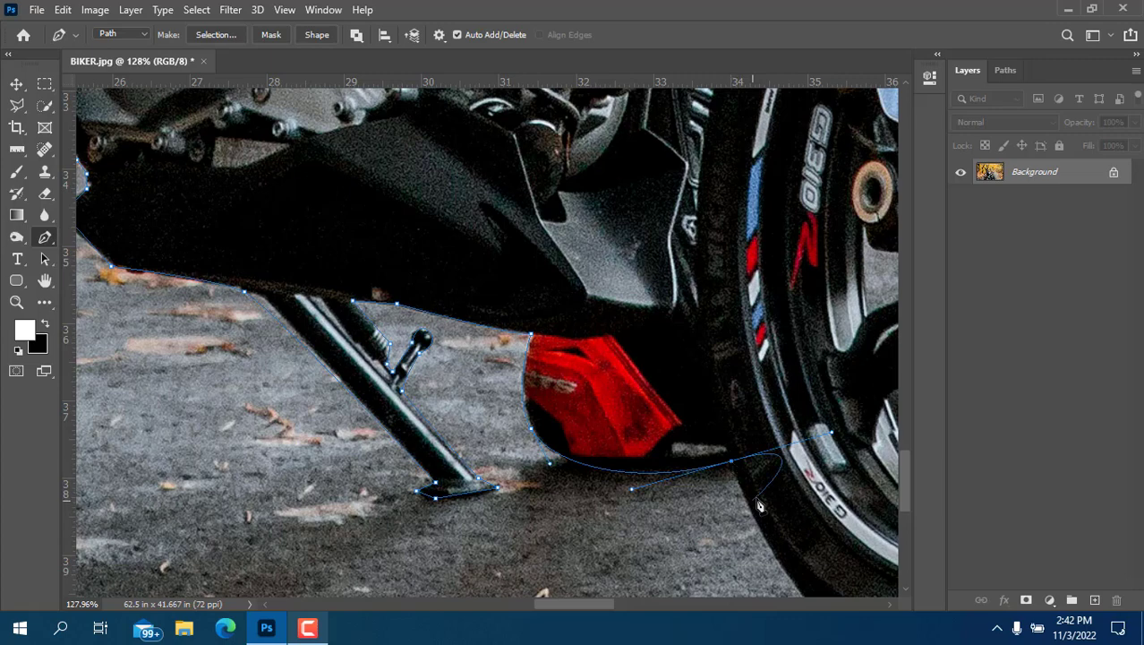
Curve the path around the bottom of the front tyre and up to an anchor on its outer edge beside the yellow leaf.
{"action": "key", "text": "space"}
{"action": "left_click_drag", "start_coordinate": [763, 494], "coordinate": [446, 342]}
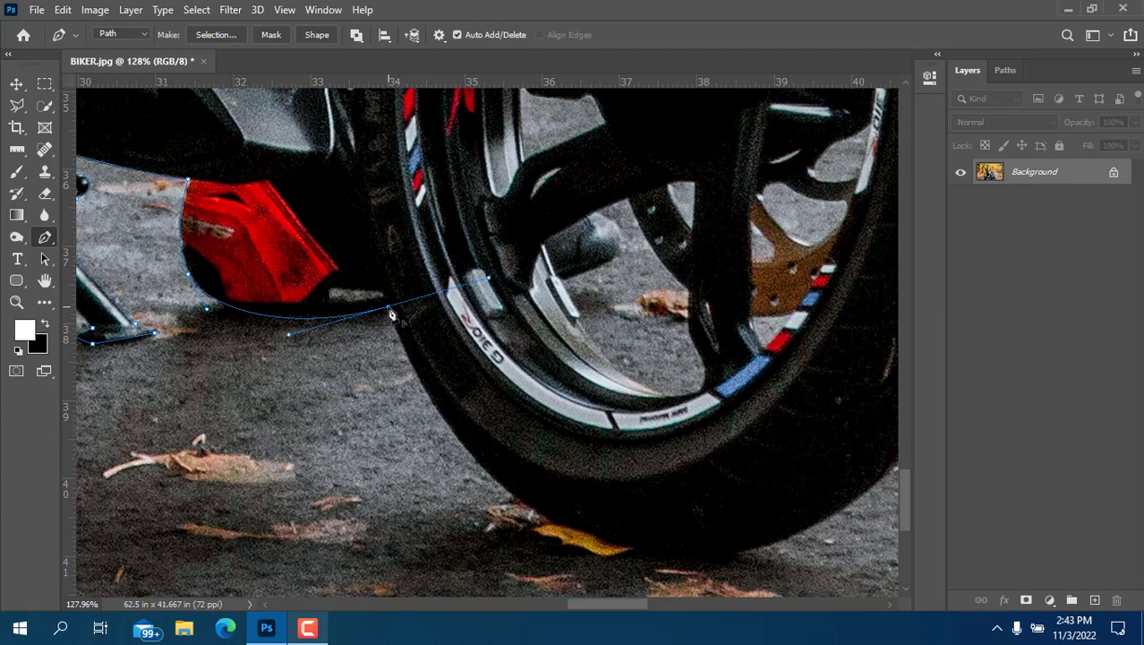
{"action": "scroll", "coordinate": [443, 403], "scroll_direction": "down", "scroll_amount": 2}
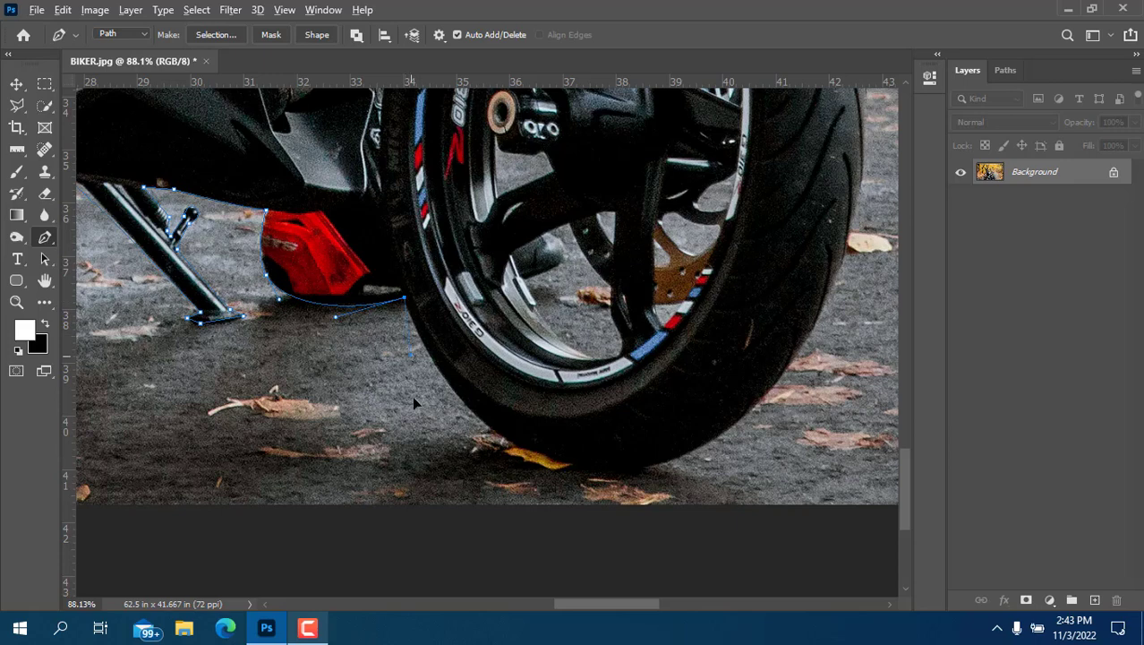
{"action": "left_click", "coordinate": [427, 524]}
{"action": "left_click", "coordinate": [669, 454]}
{"action": "key", "text": "ctrl+z"}
{"action": "left_click_drag", "start_coordinate": [858, 223], "coordinate": [633, 296]}
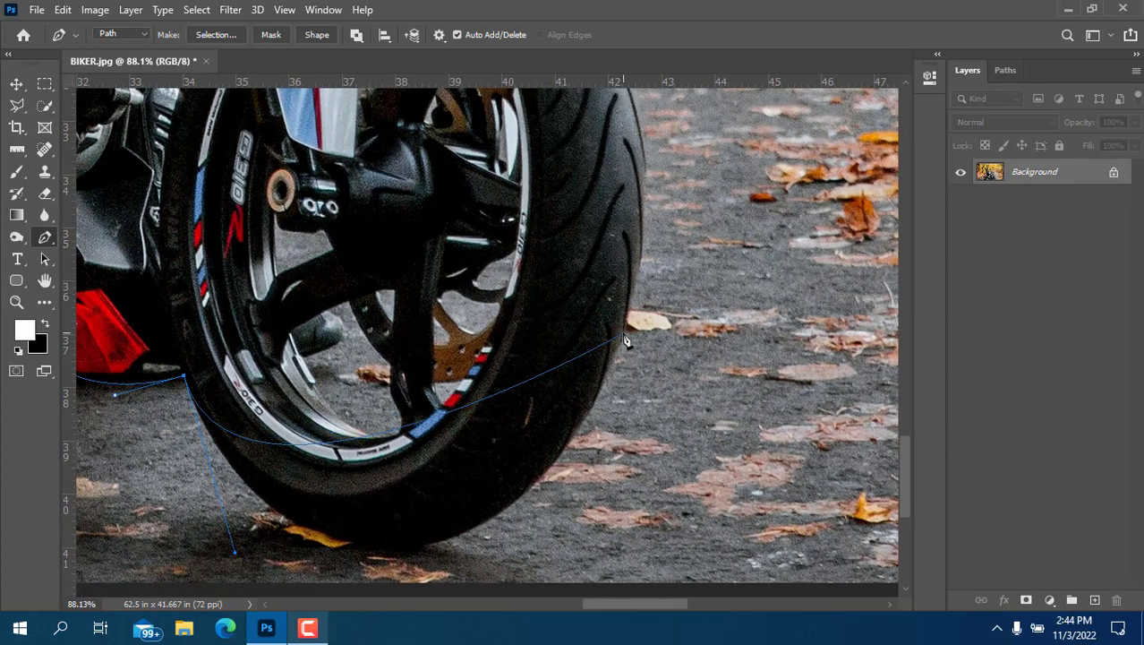
{"action": "left_click_drag", "start_coordinate": [625, 337], "coordinate": [745, 12]}
Adjust both direction handles so the curve follows the bottom of the front tyre.
{"action": "left_click_drag", "start_coordinate": [559, 384], "coordinate": [567, 308]}
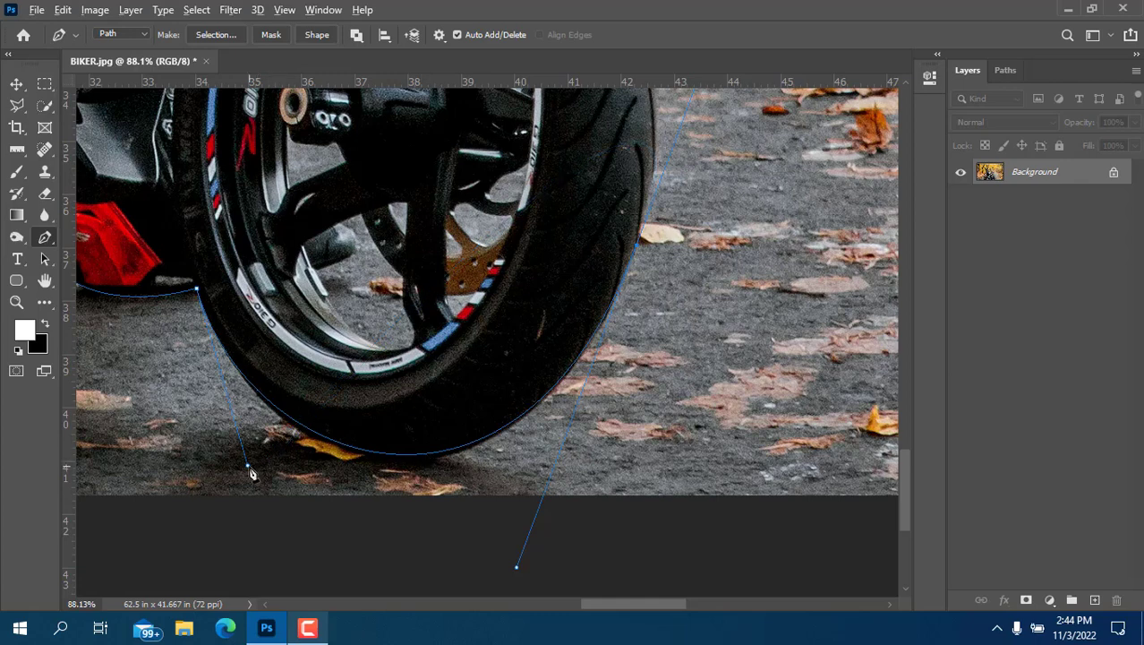
{"action": "left_click_drag", "start_coordinate": [248, 467], "coordinate": [238, 480]}
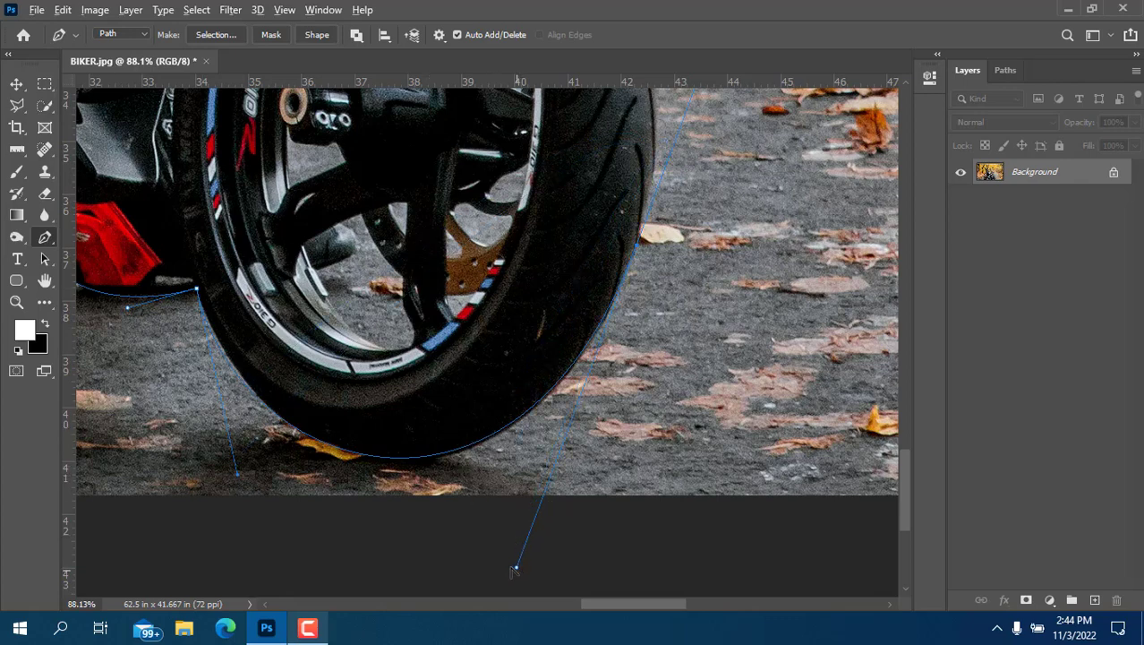
{"action": "mouse_move", "coordinate": [516, 568]}
{"action": "left_mouse_down"}
{"action": "mouse_move", "coordinate": [503, 563]}
{"action": "mouse_move", "coordinate": [540, 564]}
{"action": "mouse_move", "coordinate": [528, 573]}
{"action": "left_mouse_up"}
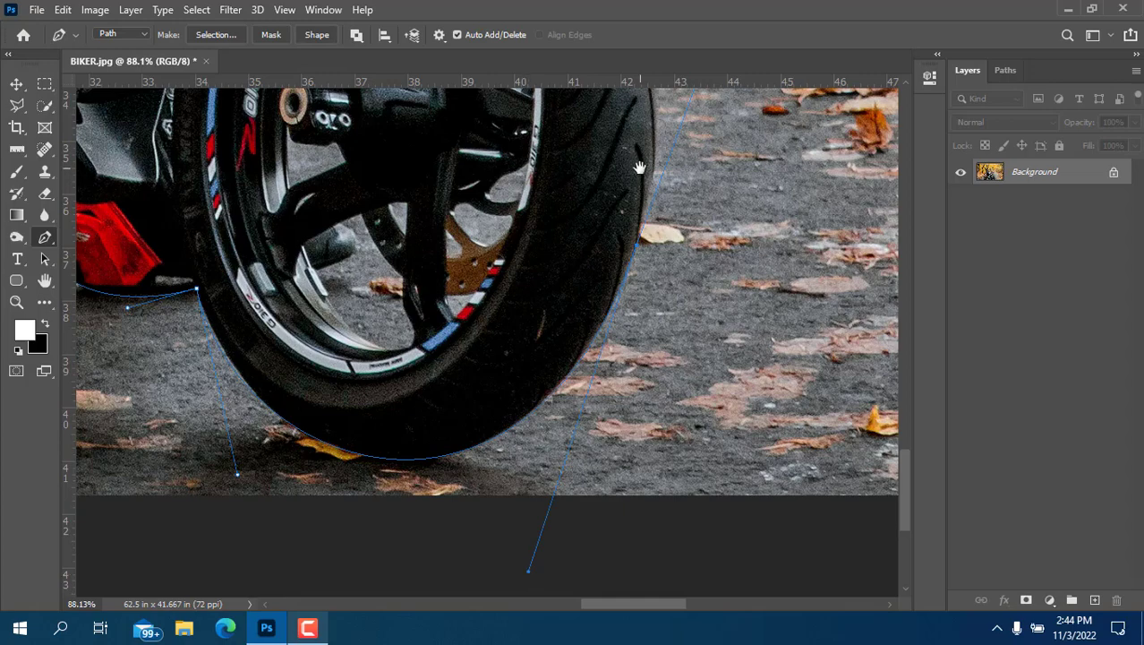
Curve the path up the front tyre's outer edge to the mudguard and adjust its direction handle to fit the tread.
{"action": "left_click_drag", "start_coordinate": [639, 168], "coordinate": [578, 442]}
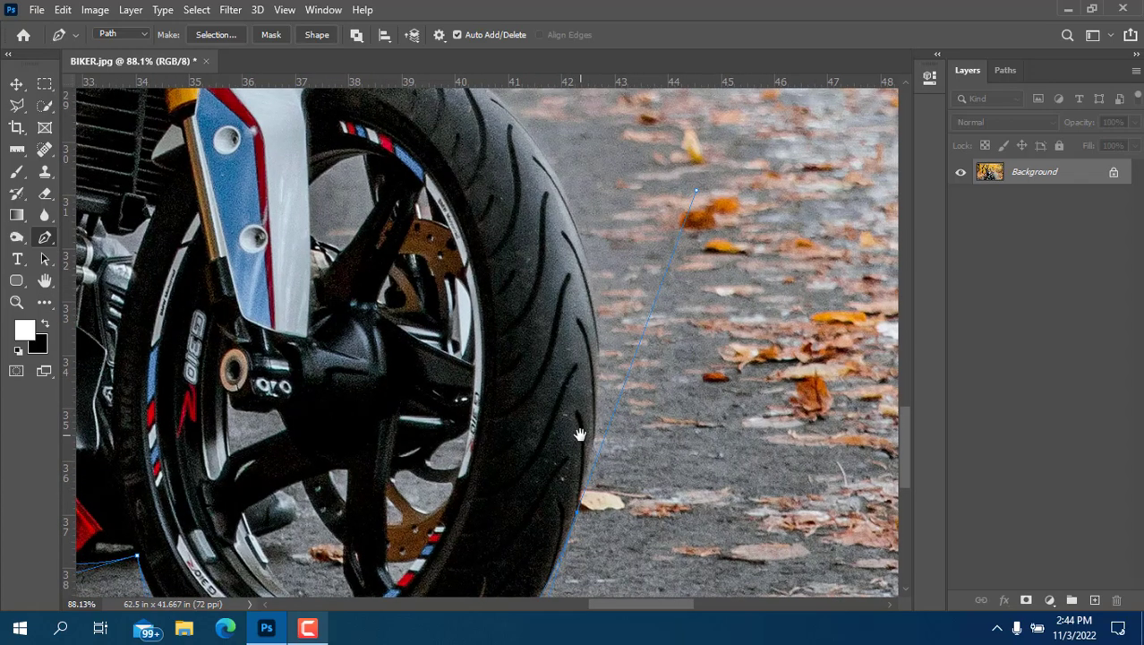
{"action": "left_click", "coordinate": [580, 519]}
{"action": "key", "text": "space"}
{"action": "left_click_drag", "start_coordinate": [539, 303], "coordinate": [552, 332]}
{"action": "scroll", "coordinate": [552, 332], "scroll_direction": "down", "scroll_amount": 1}
{"action": "scroll", "coordinate": [552, 334], "scroll_direction": "down", "scroll_amount": 1}
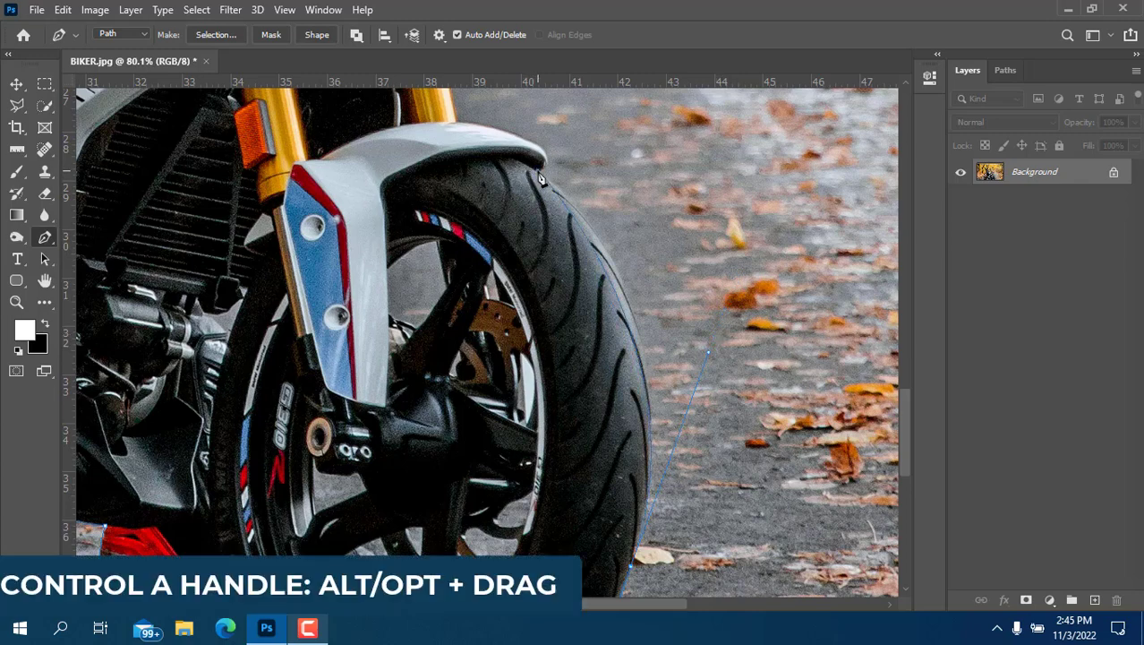
{"action": "left_click_drag", "start_coordinate": [540, 174], "coordinate": [504, 154]}
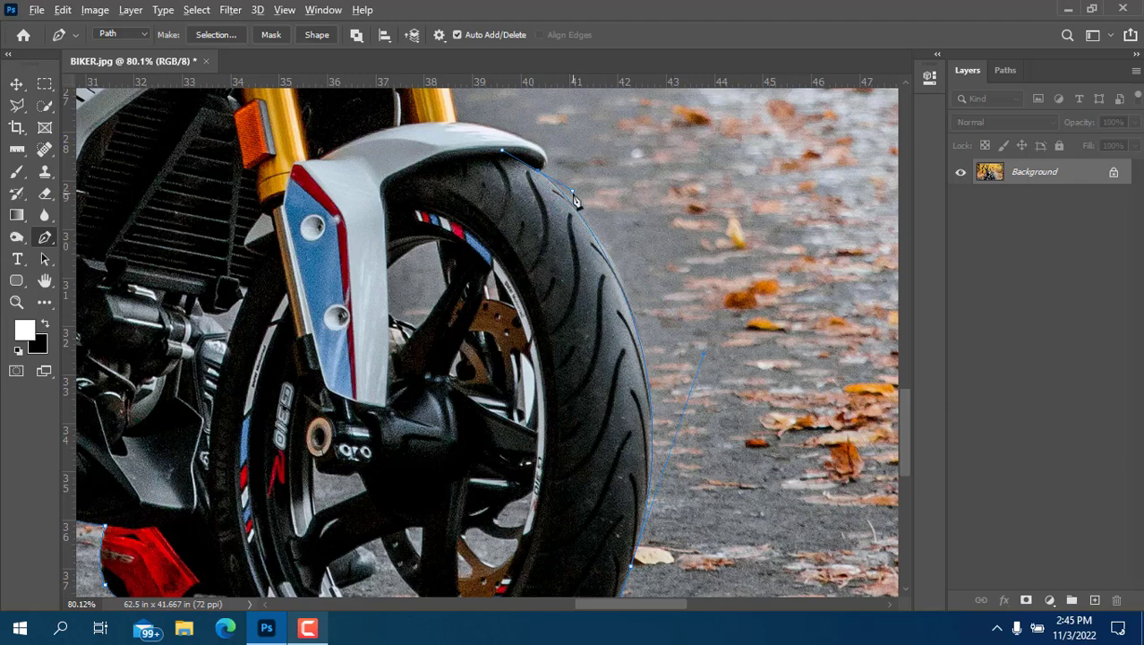
{"action": "left_click_drag", "start_coordinate": [573, 191], "coordinate": [581, 194]}
Remove the outgoing handle and trace the mudguard's tip and upper edge back to the gold fork tube.
{"action": "scroll", "coordinate": [528, 314], "scroll_direction": "up", "scroll_amount": 5}
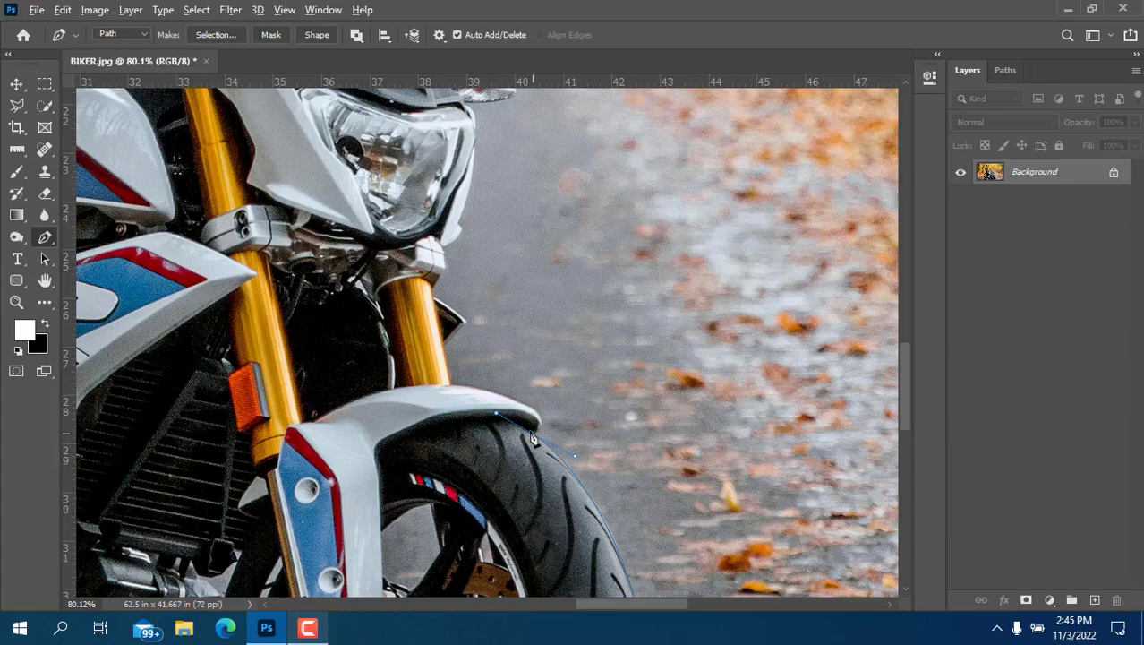
{"action": "left_click", "coordinate": [533, 433], "text": "alt"}
{"action": "left_click_drag", "start_coordinate": [533, 409], "coordinate": [514, 393]}
{"action": "left_click", "coordinate": [505, 385]}
{"action": "left_click", "coordinate": [453, 386]}
Trace up the gold fork tube and its clamp to the lower corner of the headlight.
{"action": "left_click", "coordinate": [444, 255]}
{"action": "left_click", "coordinate": [442, 240]}
{"action": "left_click_drag", "start_coordinate": [484, 258], "coordinate": [484, 280]}
{"action": "left_click_drag", "start_coordinate": [483, 228], "coordinate": [480, 281]}
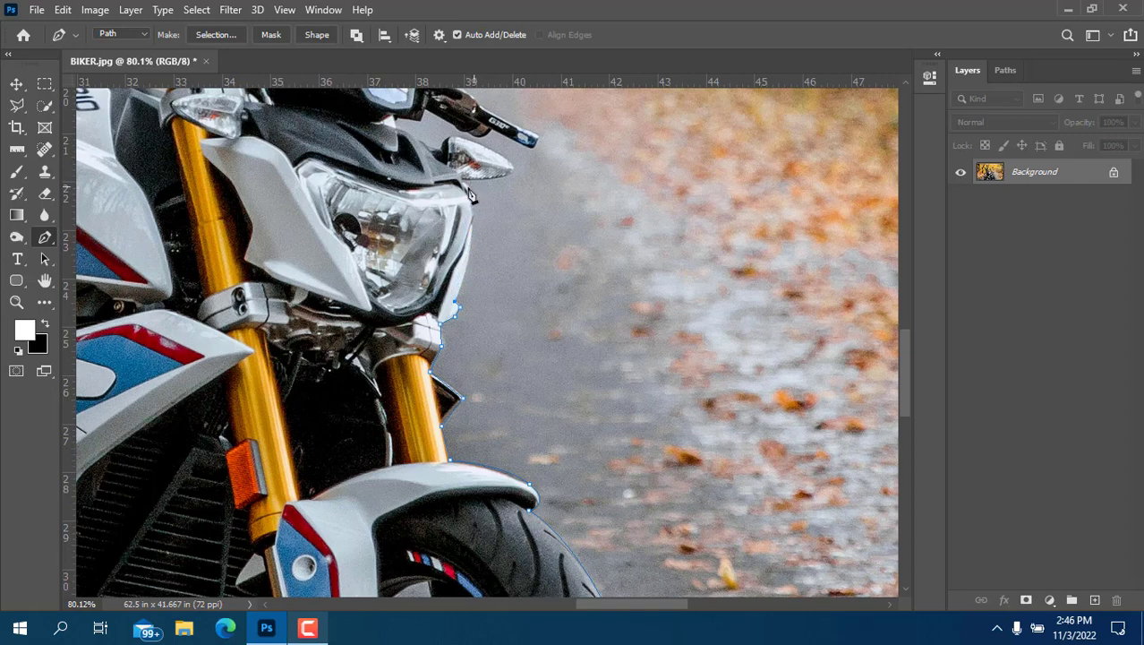
Curve the path up the headlight's outer edge and adjust the direction handles to match it, undoing the excess adjustments.
{"action": "left_click_drag", "start_coordinate": [462, 181], "coordinate": [431, 146]}
{"action": "scroll", "coordinate": [469, 186], "scroll_direction": "up", "scroll_amount": 5}
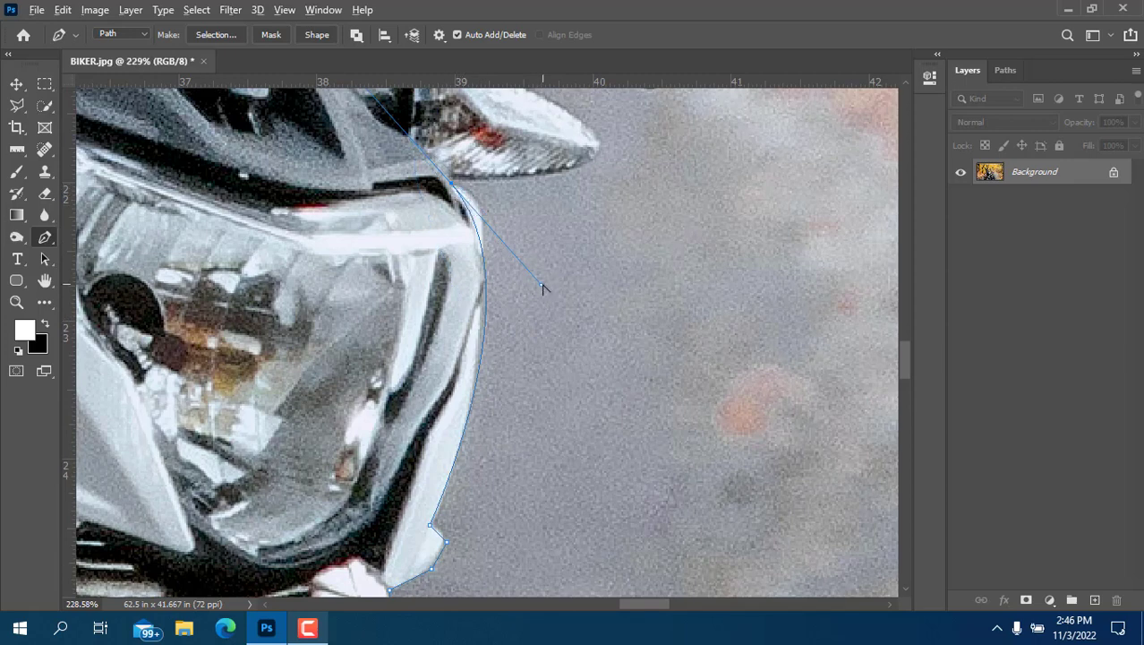
{"action": "left_click_drag", "start_coordinate": [543, 286], "coordinate": [584, 255]}
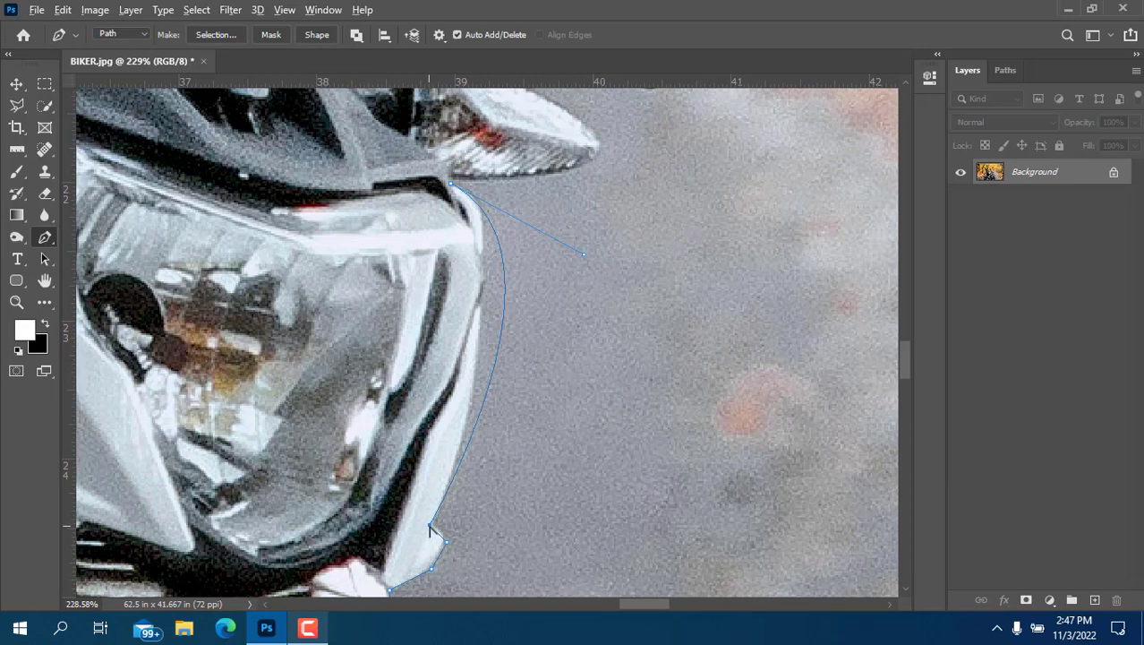
{"action": "left_click_drag", "start_coordinate": [429, 528], "coordinate": [439, 527]}
{"action": "left_click_drag", "start_coordinate": [436, 524], "coordinate": [475, 415]}
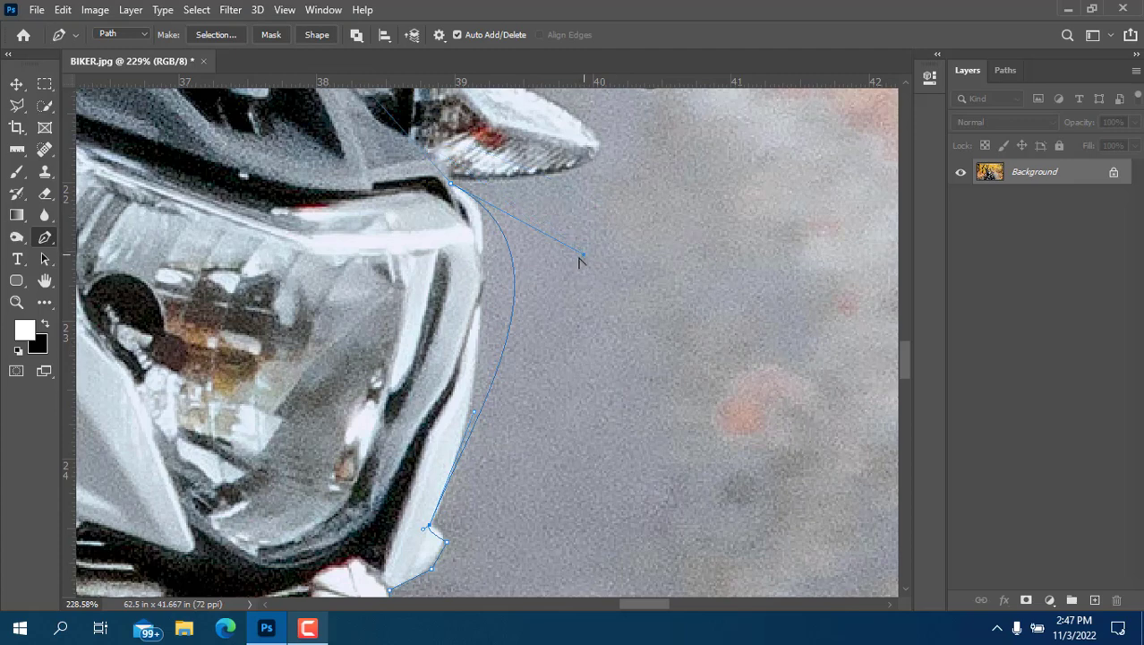
{"action": "left_click_drag", "start_coordinate": [580, 258], "coordinate": [517, 232]}
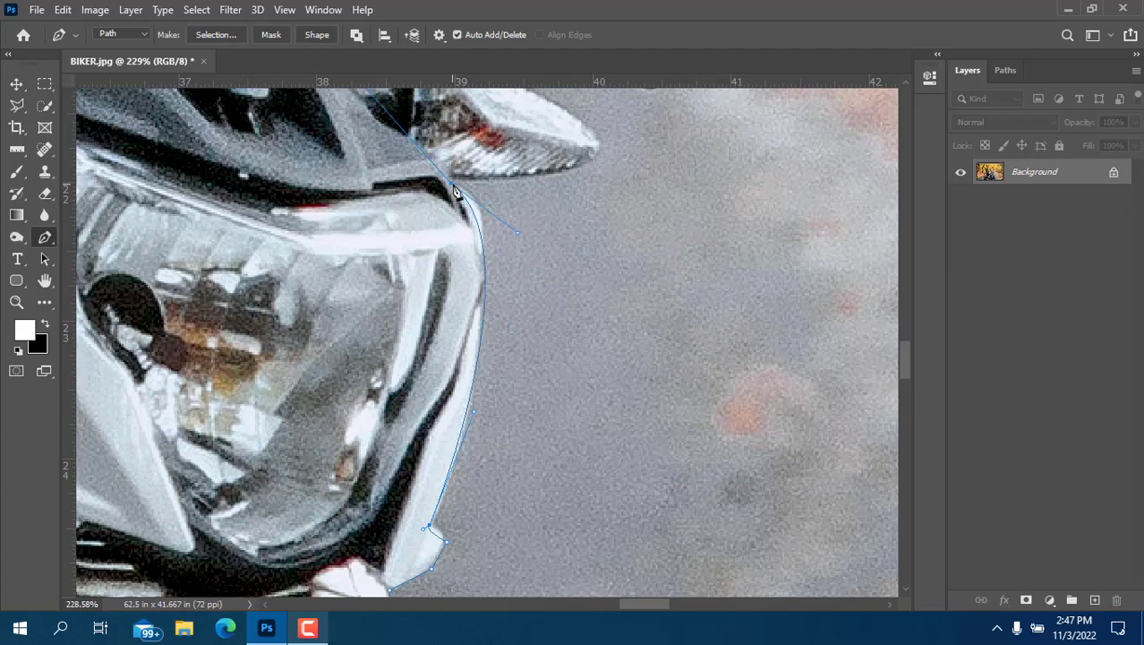
{"action": "key", "text": "ctrl+z"}
{"action": "key", "text": "ctrl+z"}
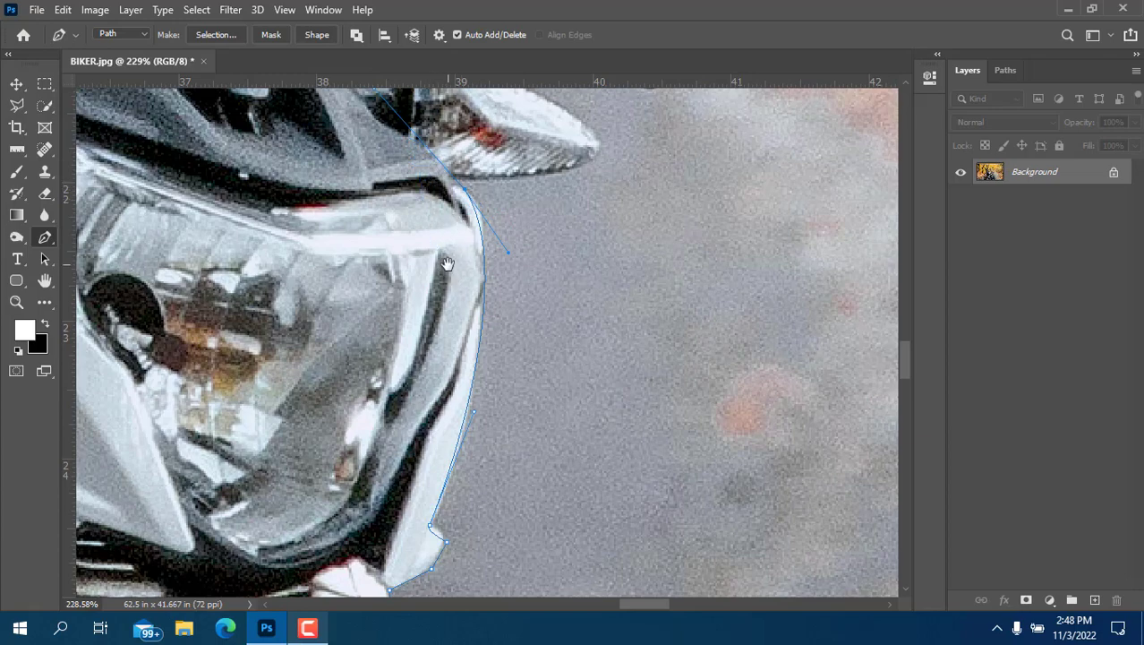
Convert the headlight's top anchor to a corner and curve the path around the front turn signal.
{"action": "scroll", "coordinate": [445, 323], "scroll_direction": "up", "scroll_amount": 3}
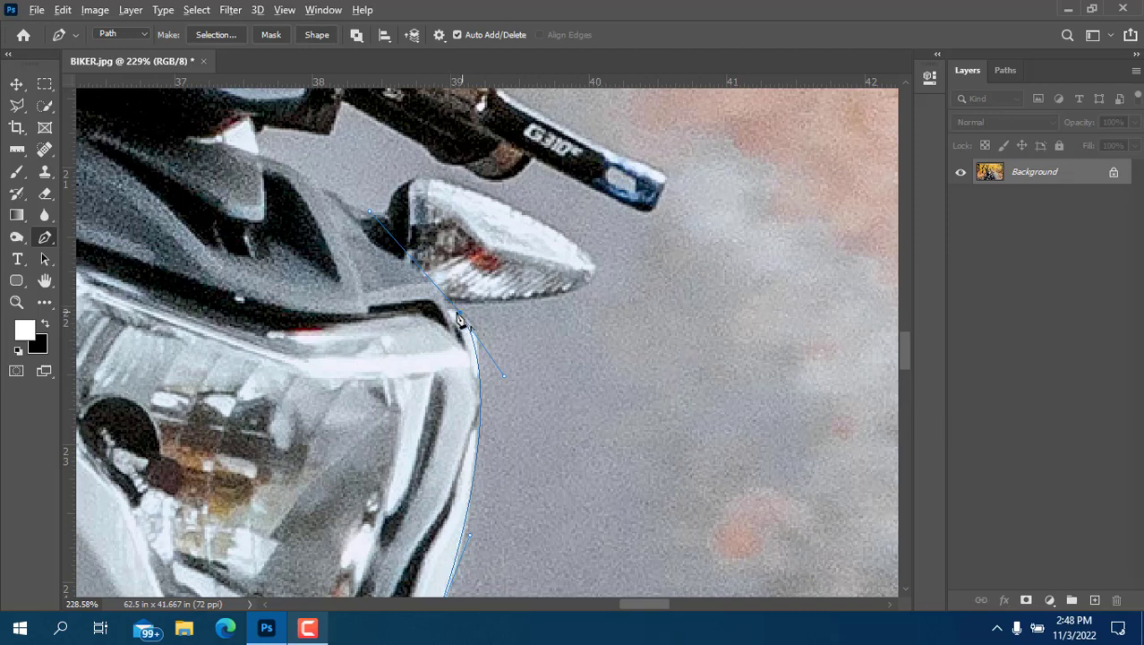
{"action": "left_click", "coordinate": [457, 316], "text": "alt"}
{"action": "left_click_drag", "start_coordinate": [605, 255], "coordinate": [606, 258]}
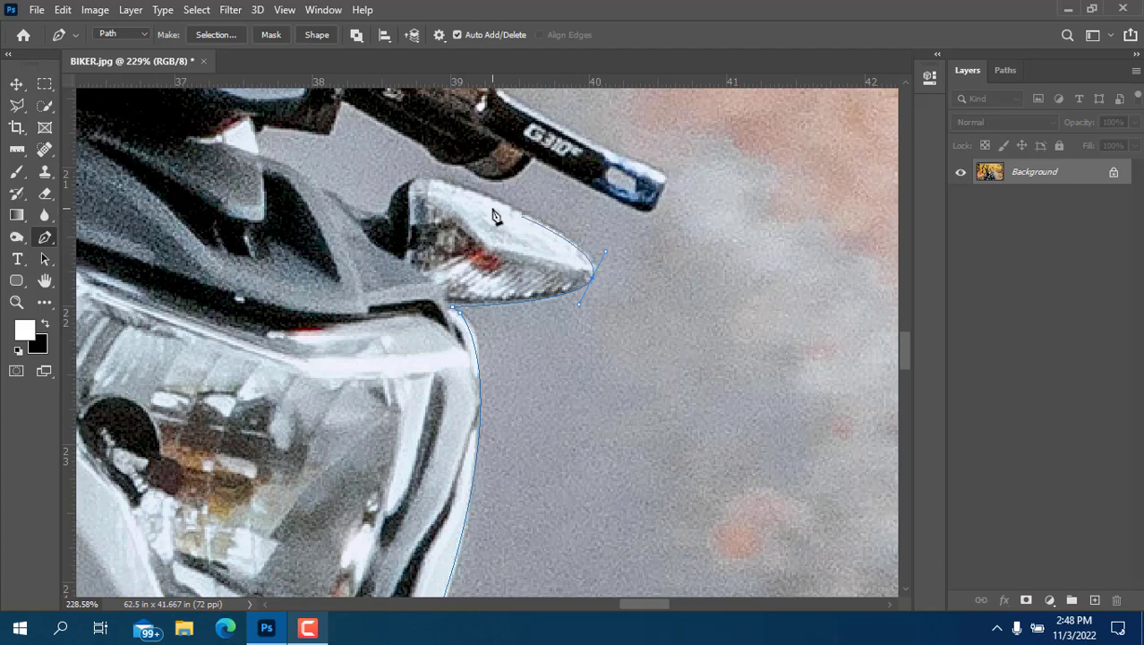
{"action": "left_click_drag", "start_coordinate": [432, 179], "coordinate": [479, 386]}
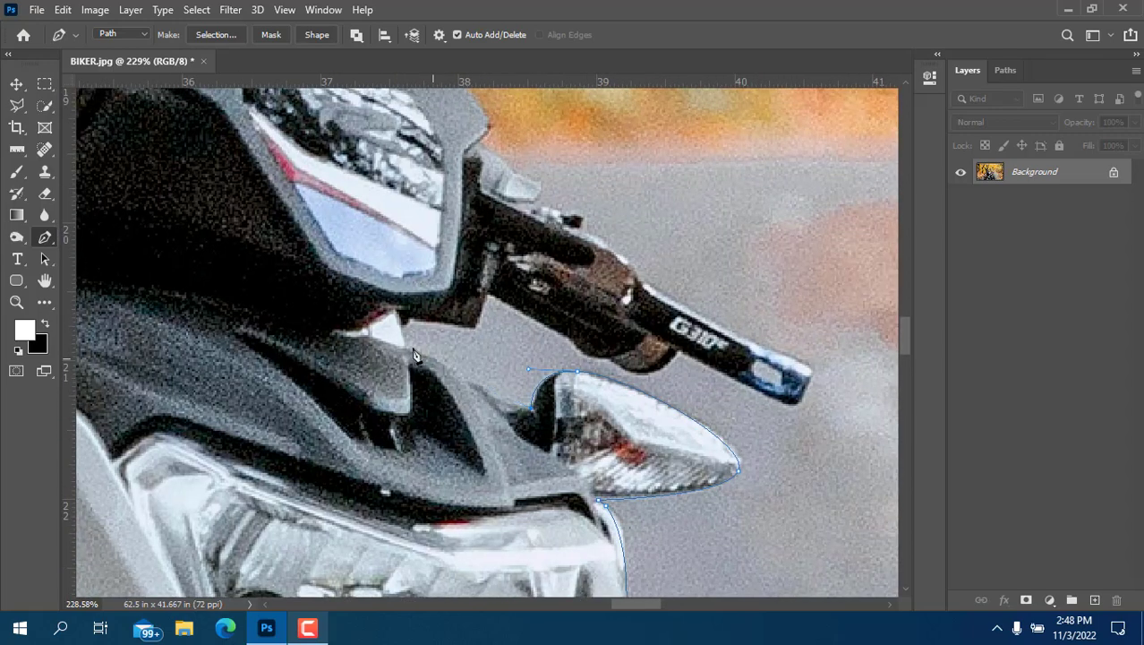
Trace from the turn signal to the fairing below the headlight cowl and across to the handlebar.
{"action": "left_click_drag", "start_coordinate": [419, 352], "coordinate": [394, 341]}
{"action": "left_click", "coordinate": [408, 350]}
{"action": "mouse_move", "coordinate": [475, 326]}
{"action": "left_mouse_down"}
{"action": "mouse_move", "coordinate": [487, 300]}
{"action": "mouse_move", "coordinate": [480, 330]}
{"action": "left_mouse_up"}
{"action": "left_click", "coordinate": [489, 297]}
Trace the underside of the G310 hand lever, around its tip and back along its upper edge.
{"action": "left_click_drag", "start_coordinate": [574, 349], "coordinate": [609, 369]}
{"action": "left_click", "coordinate": [800, 405]}
{"action": "left_click", "coordinate": [814, 376]}
{"action": "left_click", "coordinate": [651, 280]}
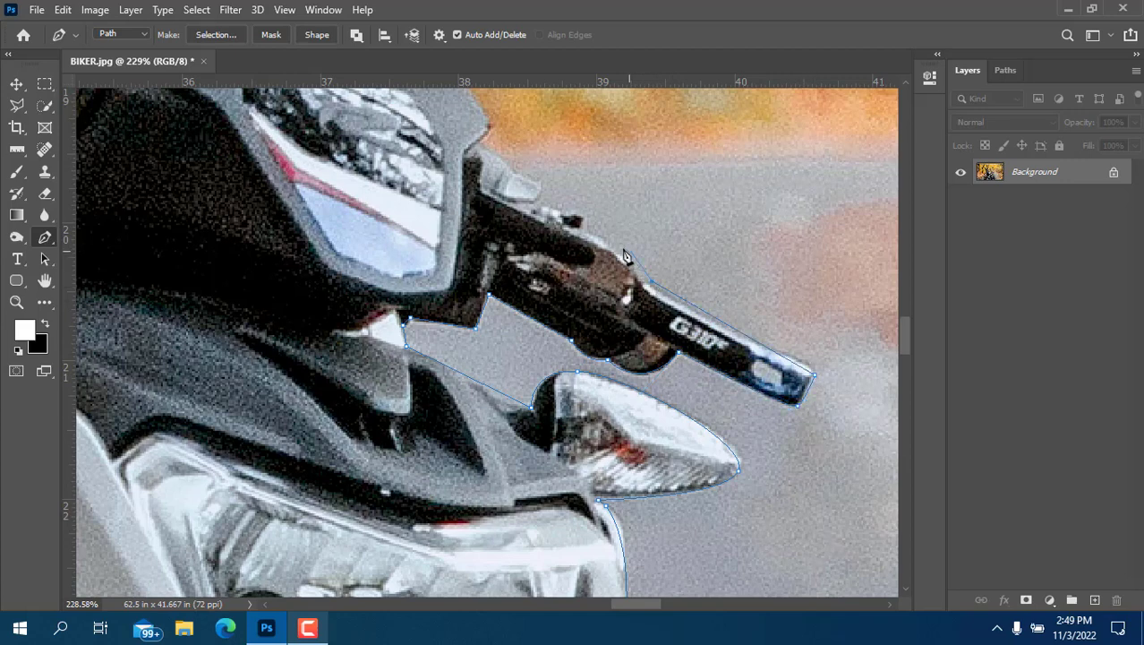
Continue the path over the lever mount's upper edge, correcting its handles, up to the light-coloured bracket beside the cowl.
{"action": "left_click_drag", "start_coordinate": [583, 226], "coordinate": [529, 216]}
{"action": "left_click_drag", "start_coordinate": [516, 211], "coordinate": [506, 210]}
{"action": "mouse_move", "coordinate": [512, 209]}
{"action": "left_mouse_down"}
{"action": "mouse_move", "coordinate": [580, 190]}
{"action": "mouse_move", "coordinate": [509, 207]}
{"action": "mouse_move", "coordinate": [545, 213]}
{"action": "mouse_move", "coordinate": [532, 215]}
{"action": "left_mouse_up"}
{"action": "left_click", "coordinate": [582, 225], "text": "alt"}
{"action": "left_click", "coordinate": [562, 212], "text": "alt"}
{"action": "left_click", "coordinate": [537, 202]}
{"action": "left_click", "coordinate": [542, 182]}
Trace from the bracket up the outer edge of the headlight cowl.
{"action": "scroll", "coordinate": [530, 186], "scroll_direction": "up", "scroll_amount": 5}
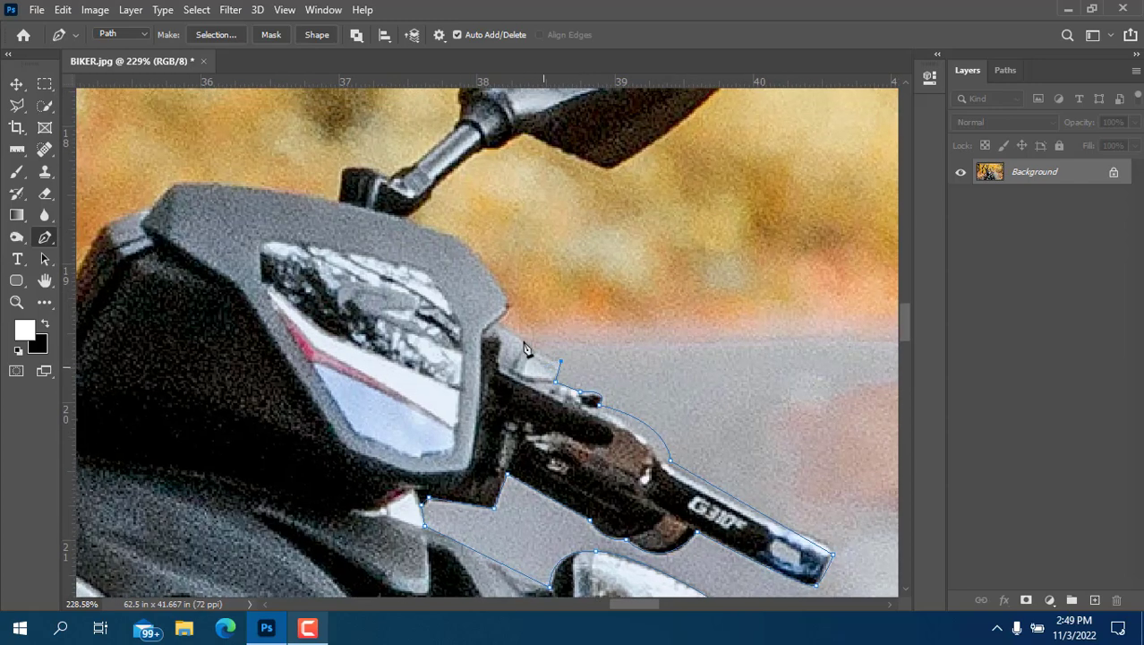
{"action": "left_click", "coordinate": [499, 315]}
{"action": "left_click", "coordinate": [499, 321], "text": "alt"}
{"action": "left_click", "coordinate": [457, 241]}
Trace the lower side of the mirror stem from the cowl up to the mirror housing.
{"action": "left_click", "coordinate": [432, 195]}
{"action": "left_click", "coordinate": [505, 147]}
{"action": "left_click", "coordinate": [526, 135]}
{"action": "left_click_drag", "start_coordinate": [626, 169], "coordinate": [431, 435]}
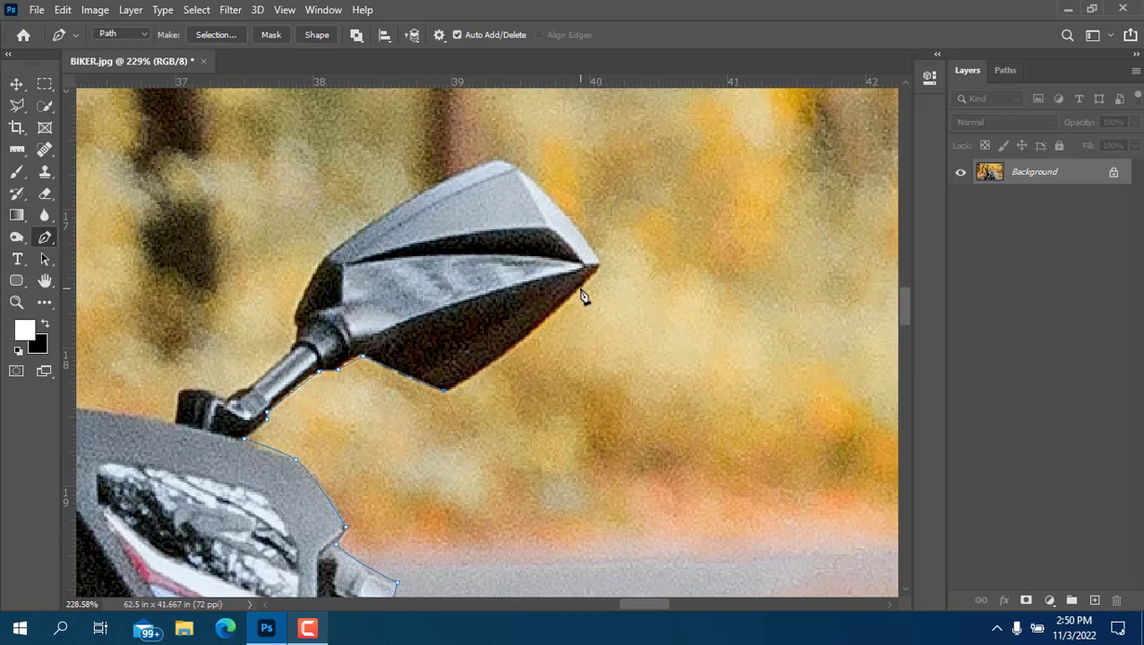
Outline the mirror housing from its pointed outer tip over the top edge to its inner shoulder.
{"action": "left_click", "coordinate": [595, 271]}
{"action": "left_click_drag", "start_coordinate": [597, 280], "coordinate": [628, 213]}
{"action": "left_click", "coordinate": [600, 268]}
{"action": "left_click_drag", "start_coordinate": [503, 162], "coordinate": [470, 158]}
{"action": "left_click", "coordinate": [330, 254]}
Trace the mirror's inner edge and the upper side of its stem down to the mounting base.
{"action": "left_click", "coordinate": [297, 308]}
{"action": "left_click", "coordinate": [297, 320], "text": "alt"}
{"action": "left_click", "coordinate": [296, 342]}
{"action": "left_click", "coordinate": [247, 387]}
{"action": "left_click", "coordinate": [226, 399]}
{"action": "left_click", "coordinate": [196, 388]}
{"action": "left_click", "coordinate": [179, 389]}
Trace across the top of the headlight cowl and down its rear edge to the handlebar cables.
{"action": "key", "text": "space"}
{"action": "left_click_drag", "start_coordinate": [339, 396], "coordinate": [592, 335]}
{"action": "scroll", "coordinate": [629, 342], "scroll_direction": "down", "scroll_amount": 1}
{"action": "scroll", "coordinate": [631, 348], "scroll_direction": "down", "scroll_amount": 1}
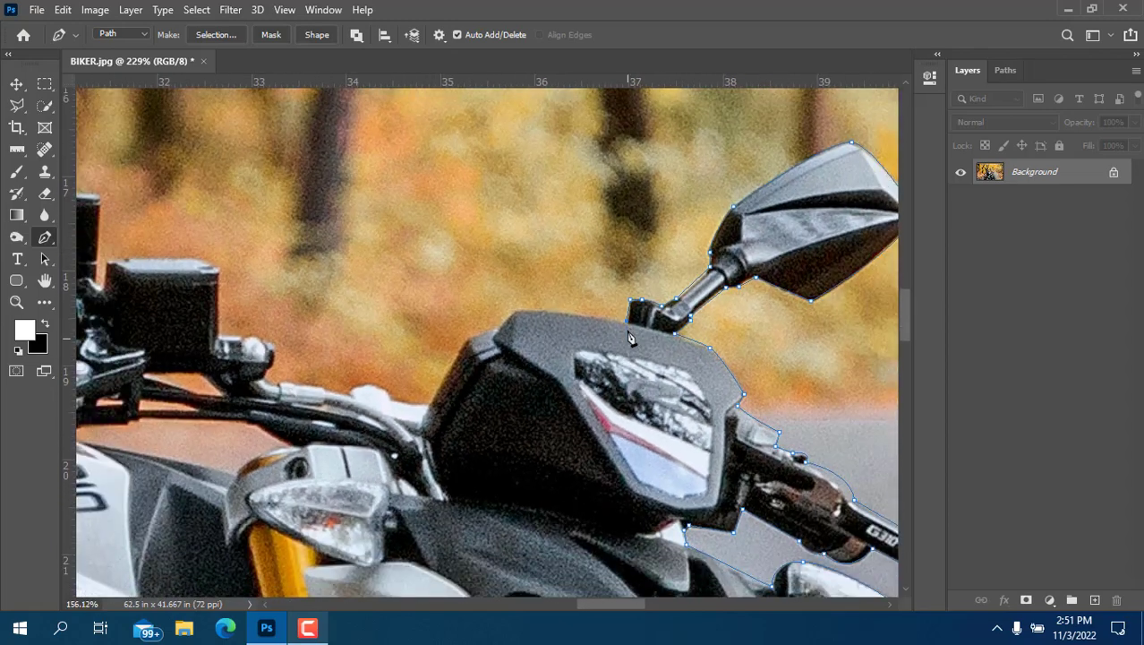
{"action": "left_click", "coordinate": [520, 311]}
{"action": "left_click", "coordinate": [492, 330]}
{"action": "left_click", "coordinate": [482, 333]}
{"action": "left_click", "coordinate": [469, 339]}
{"action": "left_click", "coordinate": [427, 404]}
Trace the path along the upper edge of the handlebar cables from the headlight cowl to the round metal fitting.
{"action": "left_click", "coordinate": [381, 391]}
{"action": "left_click", "coordinate": [369, 385]}
{"action": "left_click", "coordinate": [349, 392]}
{"action": "left_click", "coordinate": [324, 391]}
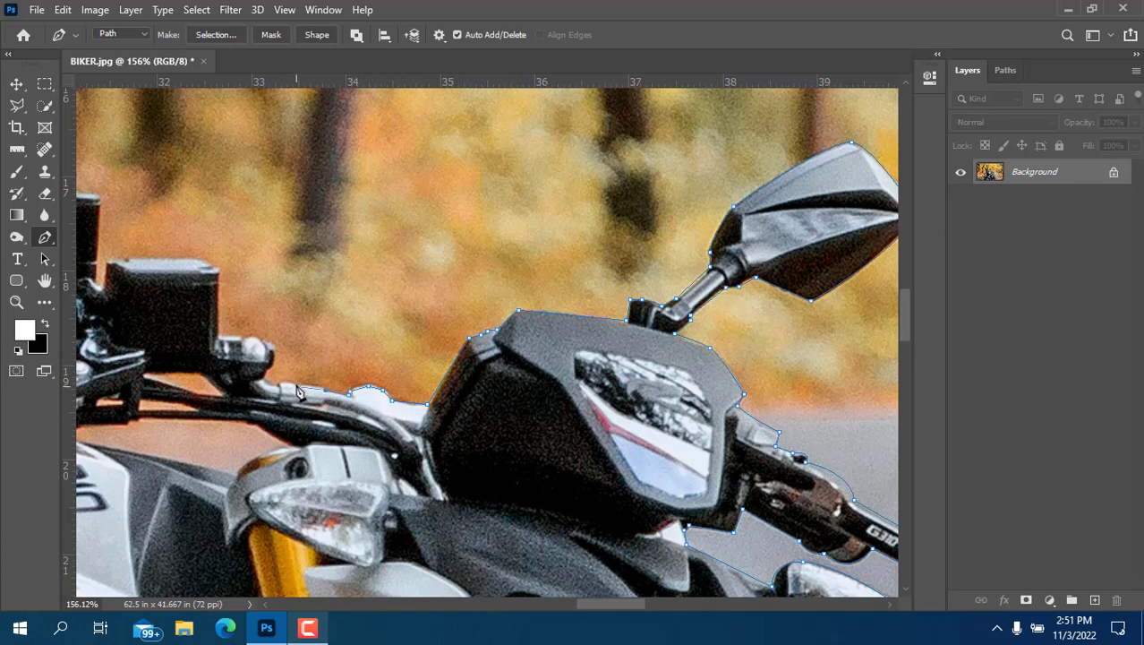
{"action": "left_click", "coordinate": [296, 386]}
{"action": "left_click", "coordinate": [279, 384]}
Trace around the round metal fitting, then up and over the black fluid reservoir to its far edge.
{"action": "left_click", "coordinate": [270, 367]}
{"action": "left_click_drag", "start_coordinate": [261, 341], "coordinate": [242, 334]}
{"action": "left_click_drag", "start_coordinate": [331, 370], "coordinate": [571, 479]}
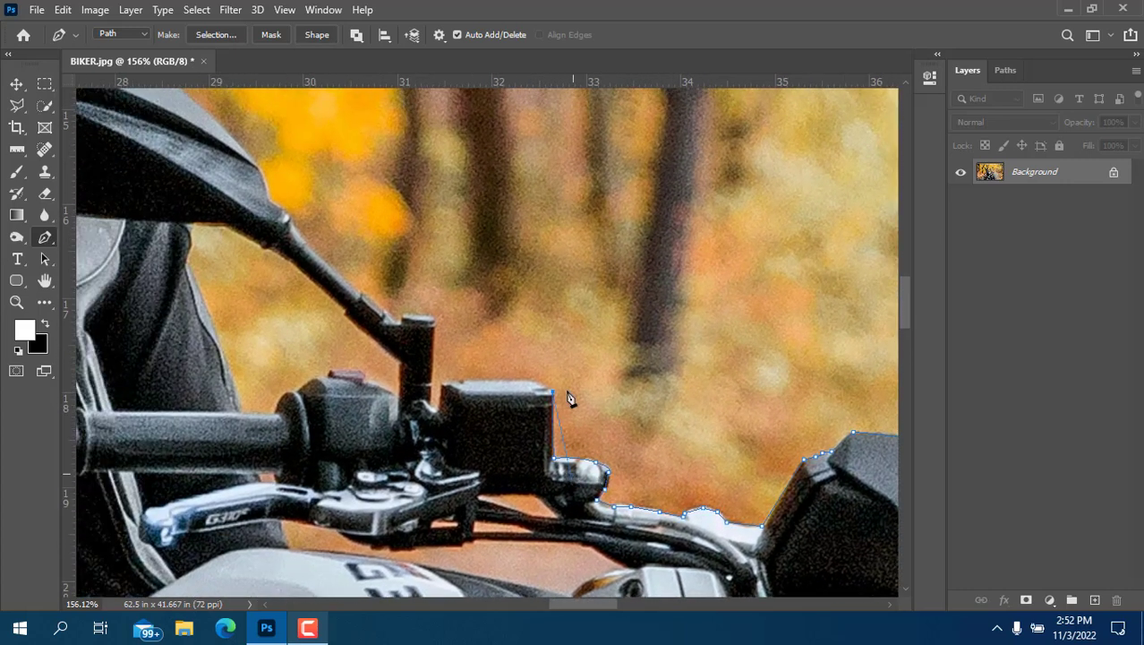
{"action": "left_click_drag", "start_coordinate": [507, 381], "coordinate": [458, 380]}
{"action": "left_click", "coordinate": [442, 385]}
{"action": "left_click", "coordinate": [437, 410]}
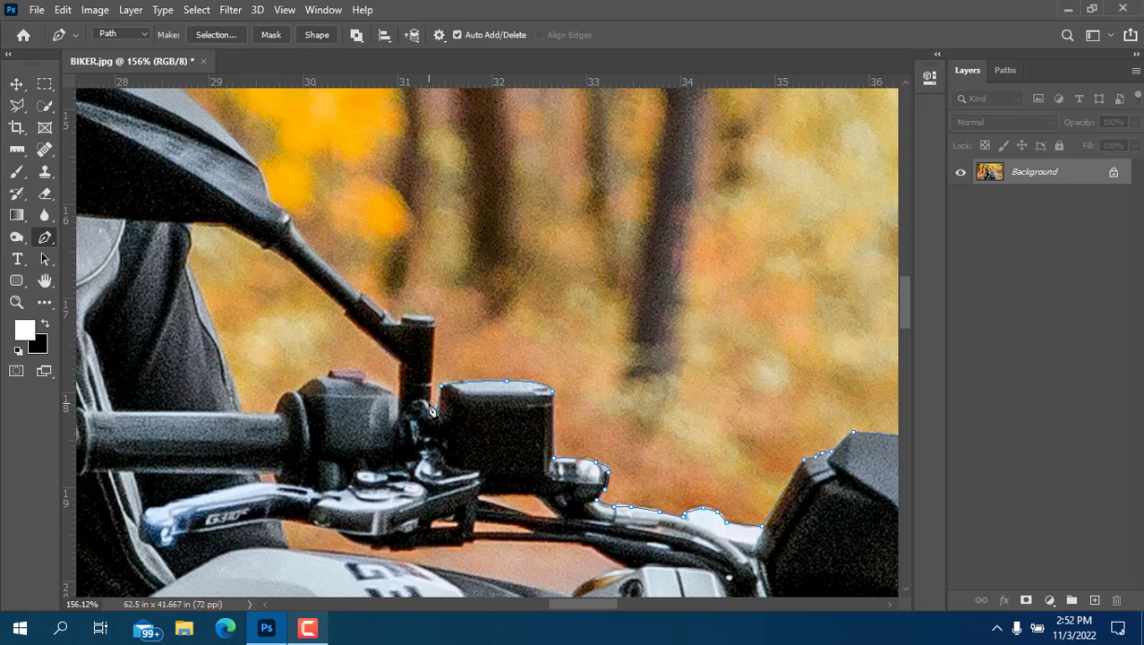
Outline the near mirror's mounting post and the upper side of its stem up to the mirror housing.
{"action": "left_click", "coordinate": [435, 319]}
{"action": "left_click", "coordinate": [408, 310]}
{"action": "left_click_drag", "start_coordinate": [395, 325], "coordinate": [401, 318]}
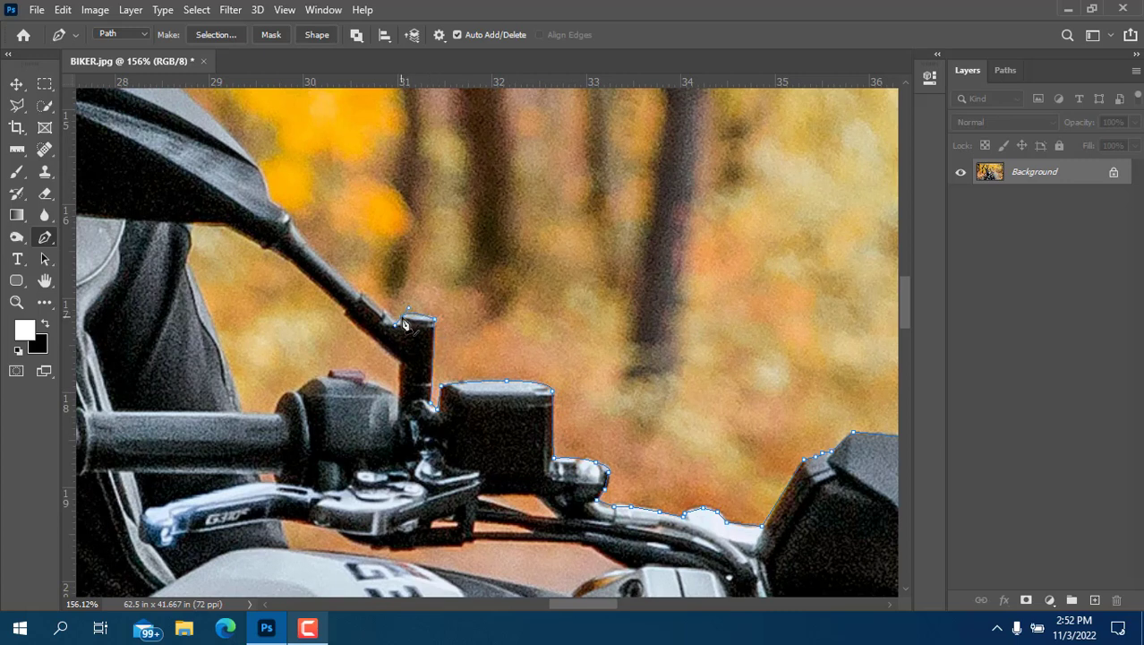
{"action": "left_click", "coordinate": [294, 224]}
{"action": "key", "text": "ctrl+z"}
{"action": "left_click_drag", "start_coordinate": [290, 220], "coordinate": [276, 189]}
Trace the upper edge of the near mirror housing up to where it meets the rider's jacket.
{"action": "left_click_drag", "start_coordinate": [291, 268], "coordinate": [338, 394]}
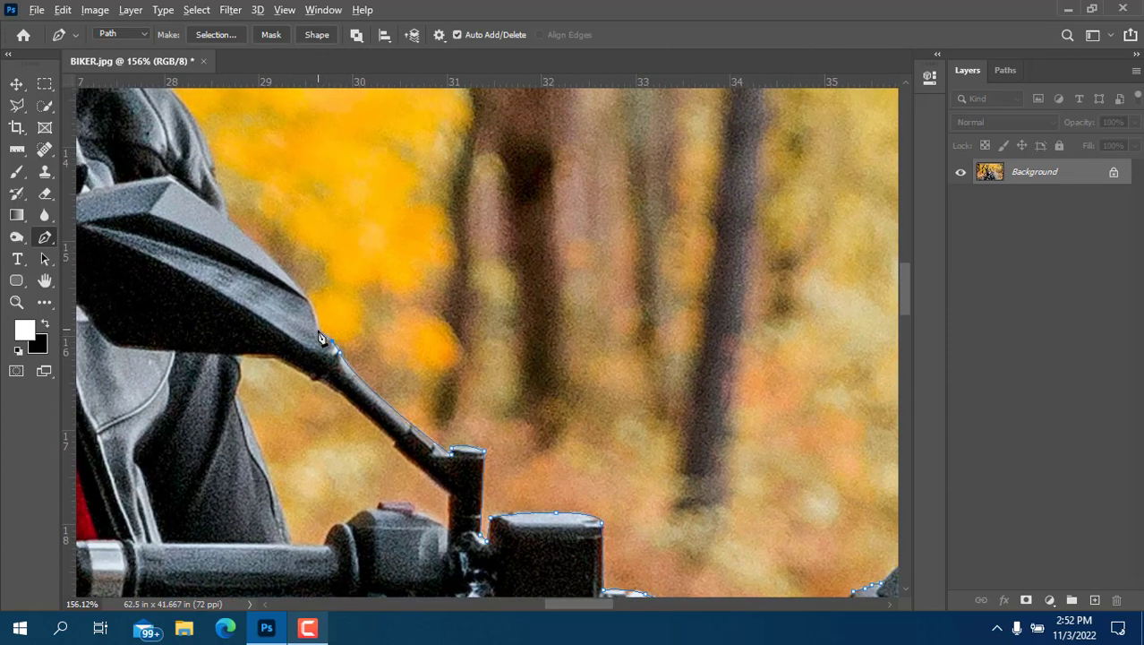
{"action": "left_click_drag", "start_coordinate": [231, 234], "coordinate": [400, 416]}
{"action": "left_click", "coordinate": [388, 367]}
Curve the path over the rider's shoulder above the mirror to the neck, ending in a corner point.
{"action": "left_click_drag", "start_coordinate": [348, 281], "coordinate": [318, 256]}
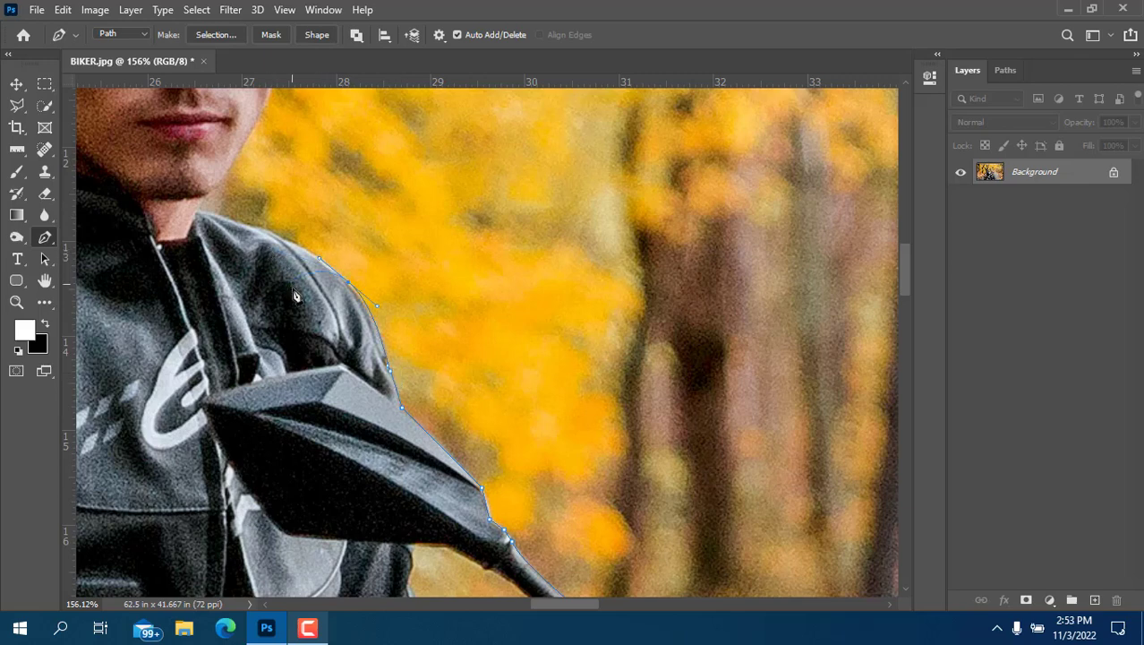
{"action": "left_click_drag", "start_coordinate": [340, 359], "coordinate": [394, 403]}
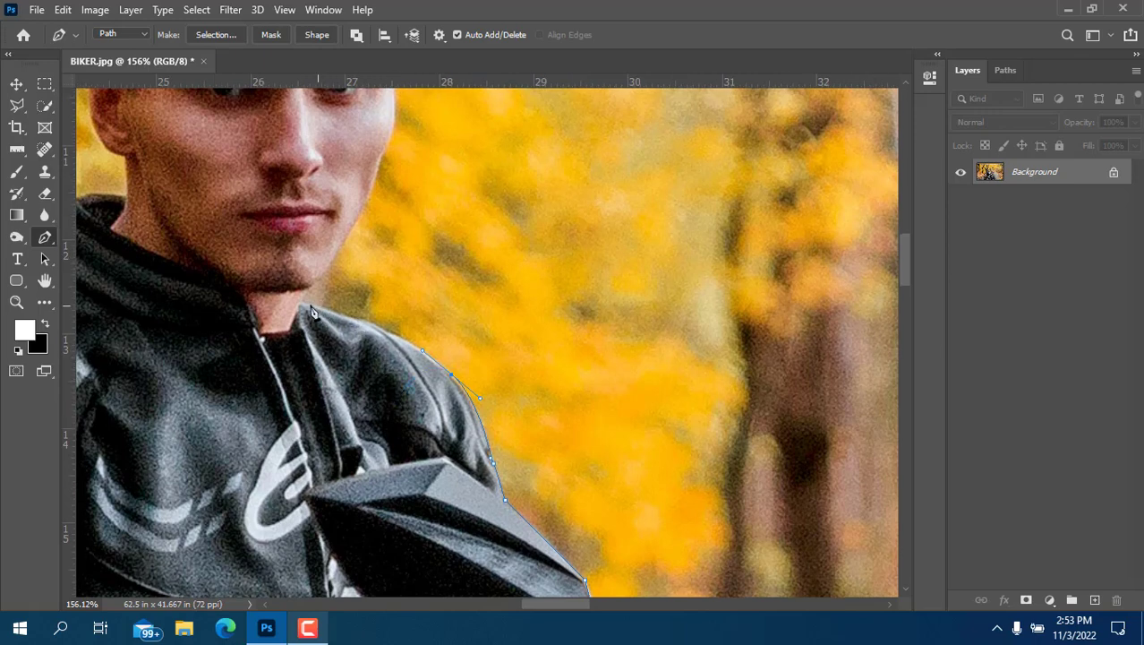
{"action": "left_click_drag", "start_coordinate": [302, 300], "coordinate": [240, 291]}
{"action": "left_click", "coordinate": [302, 301], "text": "alt"}
Trace the rider's jaw and cheek from the jacket collar up to the hanging lock of hair.
{"action": "scroll", "coordinate": [389, 291], "scroll_direction": "down", "scroll_amount": 3}
{"action": "scroll", "coordinate": [389, 291], "scroll_direction": "up", "scroll_amount": 2}
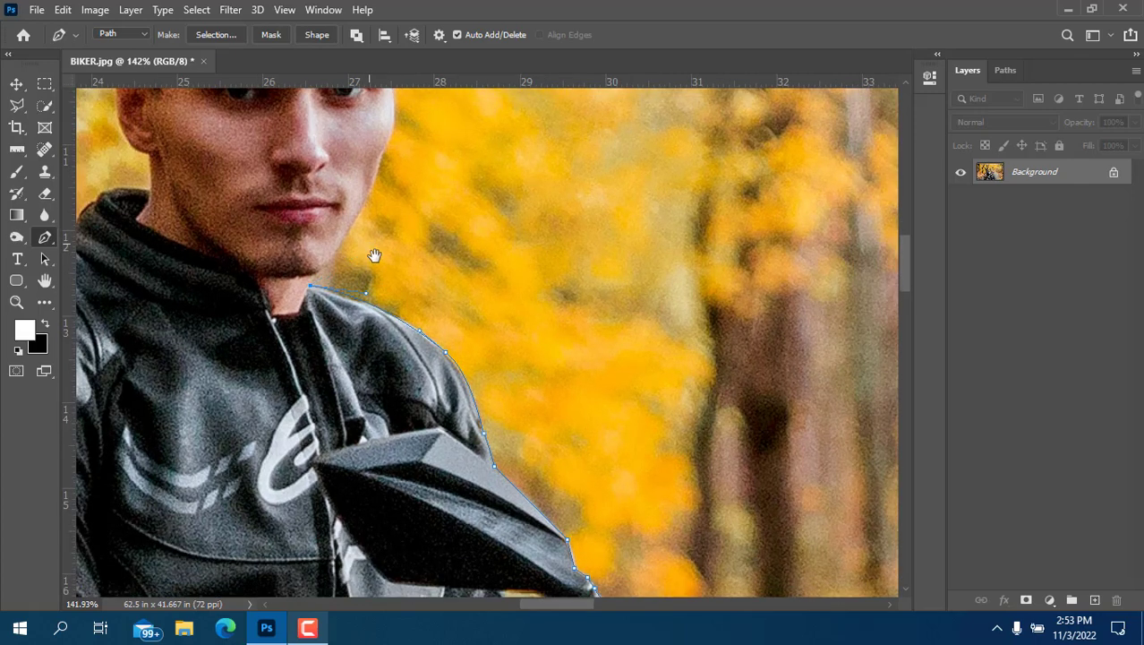
{"action": "left_click_drag", "start_coordinate": [375, 255], "coordinate": [443, 387]}
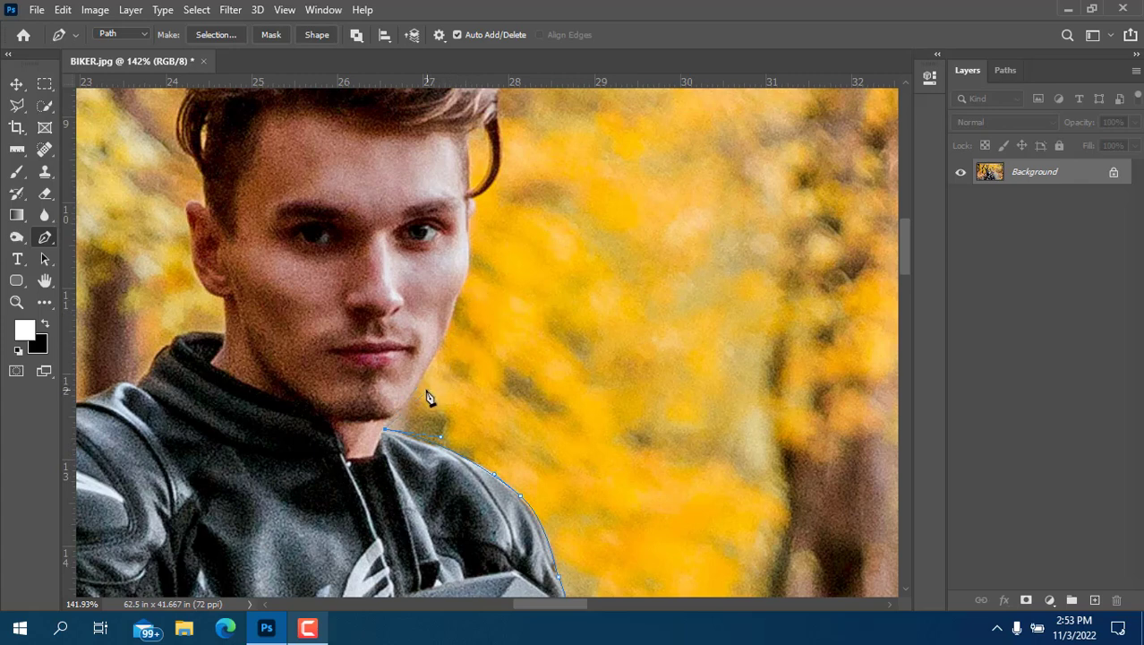
{"action": "left_click_drag", "start_coordinate": [425, 374], "coordinate": [446, 331]}
{"action": "left_click", "coordinate": [465, 279]}
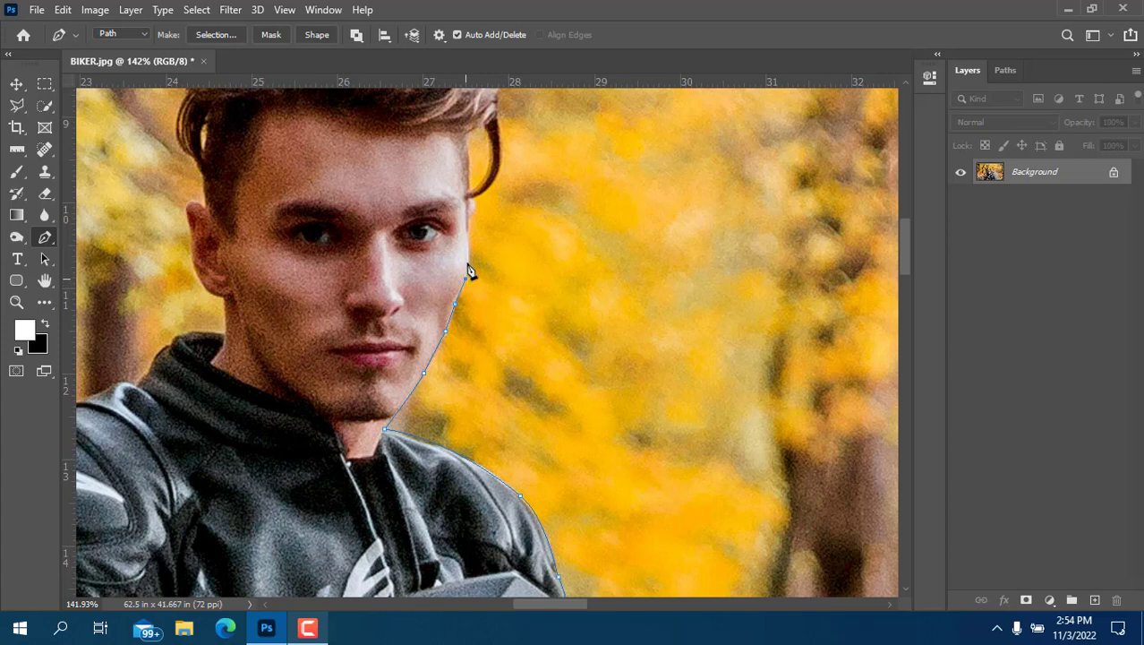
{"action": "left_click", "coordinate": [474, 202]}
Trace the outside of the hanging lock and the front edge of the hair toward the crown.
{"action": "left_click_drag", "start_coordinate": [499, 169], "coordinate": [528, 419]}
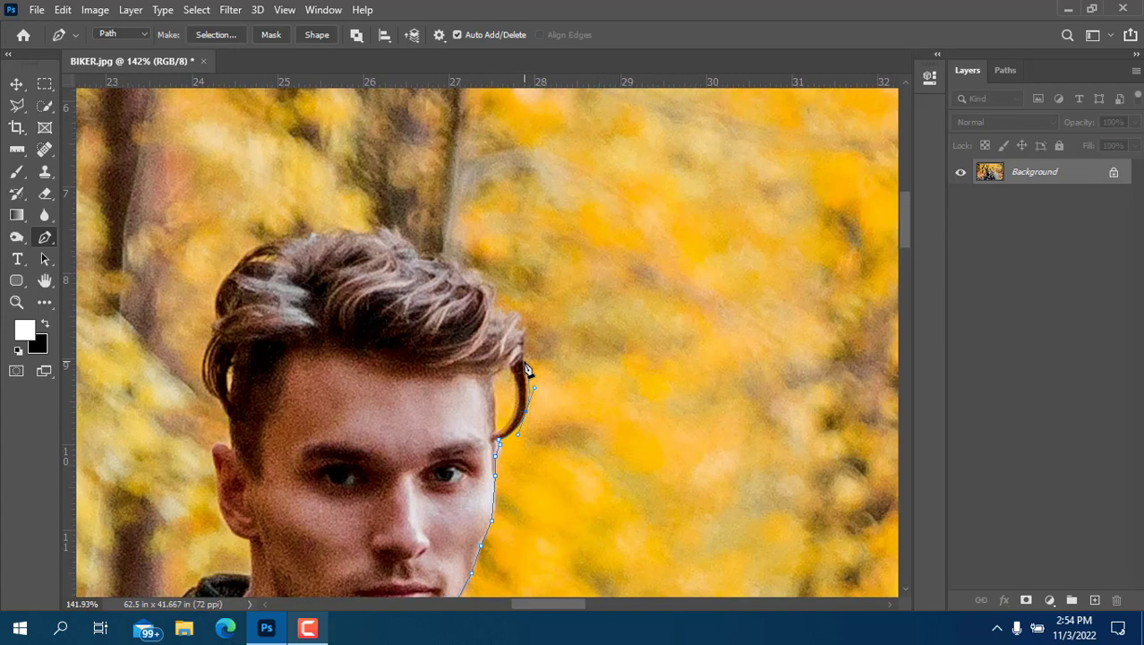
{"action": "left_click", "coordinate": [525, 361]}
{"action": "left_click_drag", "start_coordinate": [520, 325], "coordinate": [502, 320]}
{"action": "left_click", "coordinate": [465, 266]}
{"action": "left_click", "coordinate": [458, 261]}
Trace the uneven top outline of the rider's hair across the crown with closely spaced anchor points.
{"action": "left_click", "coordinate": [439, 255]}
{"action": "left_click", "coordinate": [408, 240]}
{"action": "left_click", "coordinate": [384, 228]}
{"action": "left_click", "coordinate": [362, 231]}
{"action": "left_click", "coordinate": [338, 225]}
{"action": "left_click", "coordinate": [325, 233]}
{"action": "left_click", "coordinate": [310, 235]}
{"action": "left_click", "coordinate": [297, 236]}
Curve the path down the far side of the hair toward the ear, ending in a corner point.
{"action": "left_click_drag", "start_coordinate": [244, 258], "coordinate": [235, 272]}
{"action": "left_click_drag", "start_coordinate": [226, 405], "coordinate": [179, 375]}
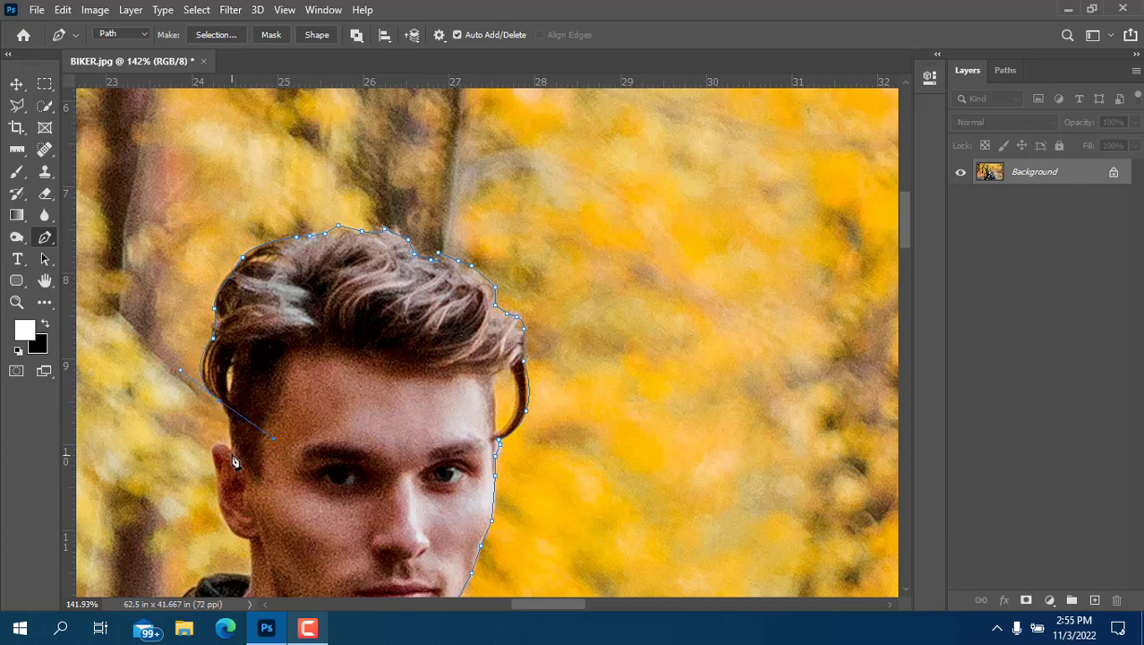
{"action": "left_click", "coordinate": [219, 400], "text": "alt"}
Outline the rider's ear and continue down the neck to the jacket collar.
{"action": "mouse_move", "coordinate": [231, 449]}
{"action": "left_mouse_down"}
{"action": "mouse_move", "coordinate": [229, 475]}
{"action": "mouse_move", "coordinate": [211, 434]}
{"action": "mouse_move", "coordinate": [266, 238]}
{"action": "mouse_move", "coordinate": [276, 301]}
{"action": "left_mouse_up"}
{"action": "left_click", "coordinate": [275, 312]}
{"action": "left_click_drag", "start_coordinate": [296, 339], "coordinate": [302, 340]}
{"action": "left_click", "coordinate": [304, 359]}
{"action": "left_click", "coordinate": [303, 379]}
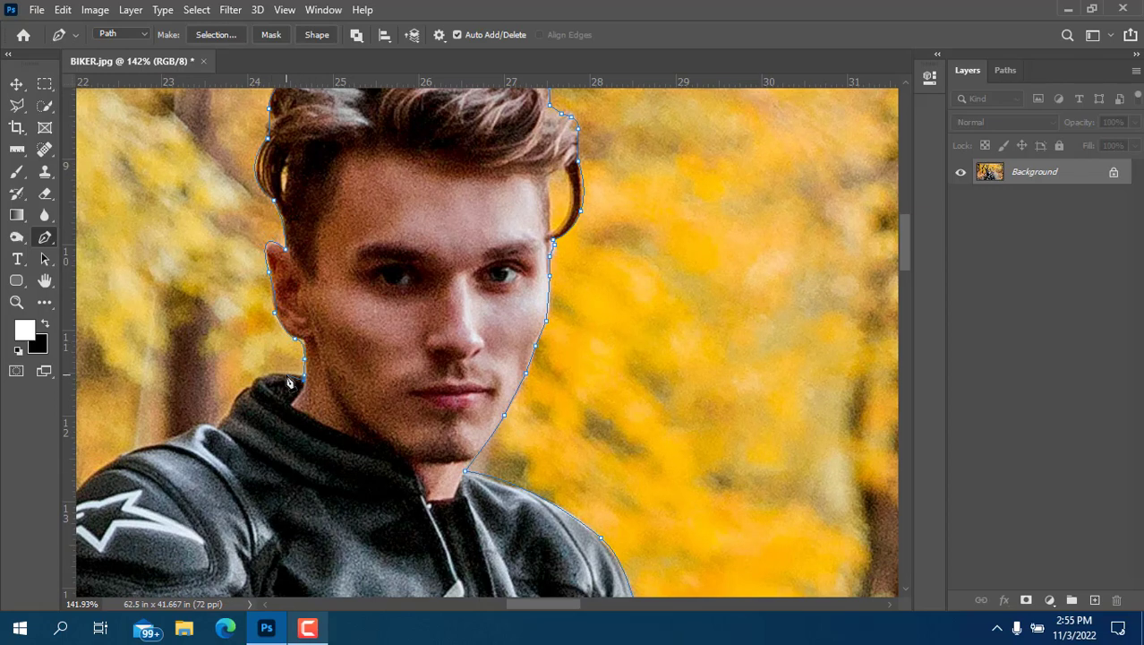
Trace the jacket collar's outer edge down to the seam at the start of the shoulder.
{"action": "left_click", "coordinate": [286, 374]}
{"action": "left_click", "coordinate": [254, 381]}
{"action": "left_click", "coordinate": [250, 389]}
{"action": "left_click_drag", "start_coordinate": [223, 418], "coordinate": [214, 427]}
{"action": "left_click", "coordinate": [201, 423]}
Trace over the shoulder with the white star logo and down the outside of the upper sleeve.
{"action": "left_click_drag", "start_coordinate": [150, 447], "coordinate": [390, 370]}
{"action": "left_click", "coordinate": [362, 380]}
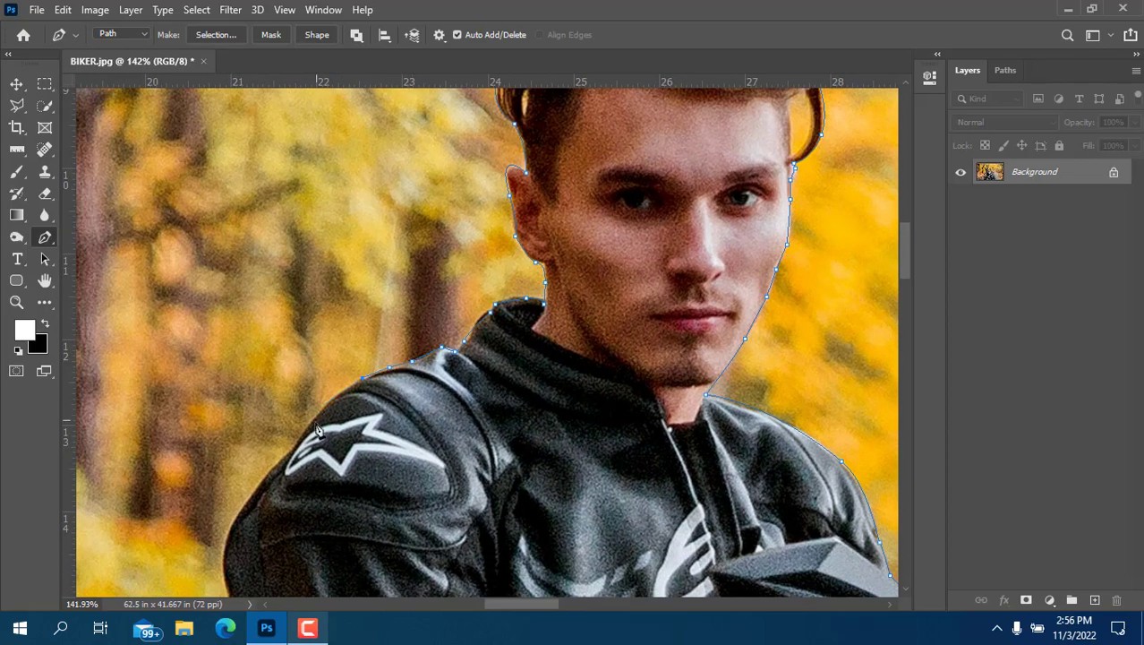
{"action": "left_click_drag", "start_coordinate": [305, 431], "coordinate": [286, 460]}
{"action": "left_click_drag", "start_coordinate": [208, 550], "coordinate": [408, 243]}
{"action": "left_click_drag", "start_coordinate": [447, 192], "coordinate": [435, 218]}
Continue the path down the outer edge of the jacket sleeve, redoing one misplaced anchor point.
{"action": "left_click_drag", "start_coordinate": [425, 281], "coordinate": [435, 332]}
{"action": "left_click_drag", "start_coordinate": [453, 452], "coordinate": [457, 502]}
{"action": "key", "text": "ctrl+z"}
{"action": "left_click_drag", "start_coordinate": [463, 454], "coordinate": [448, 285]}
{"action": "left_click_drag", "start_coordinate": [457, 379], "coordinate": [454, 405]}
Trace the back edge of the rider's lower jacket and trousers down to the motorcycle seat.
{"action": "left_click_drag", "start_coordinate": [464, 446], "coordinate": [489, 354]}
{"action": "left_click", "coordinate": [469, 456]}
{"action": "left_click", "coordinate": [475, 380]}
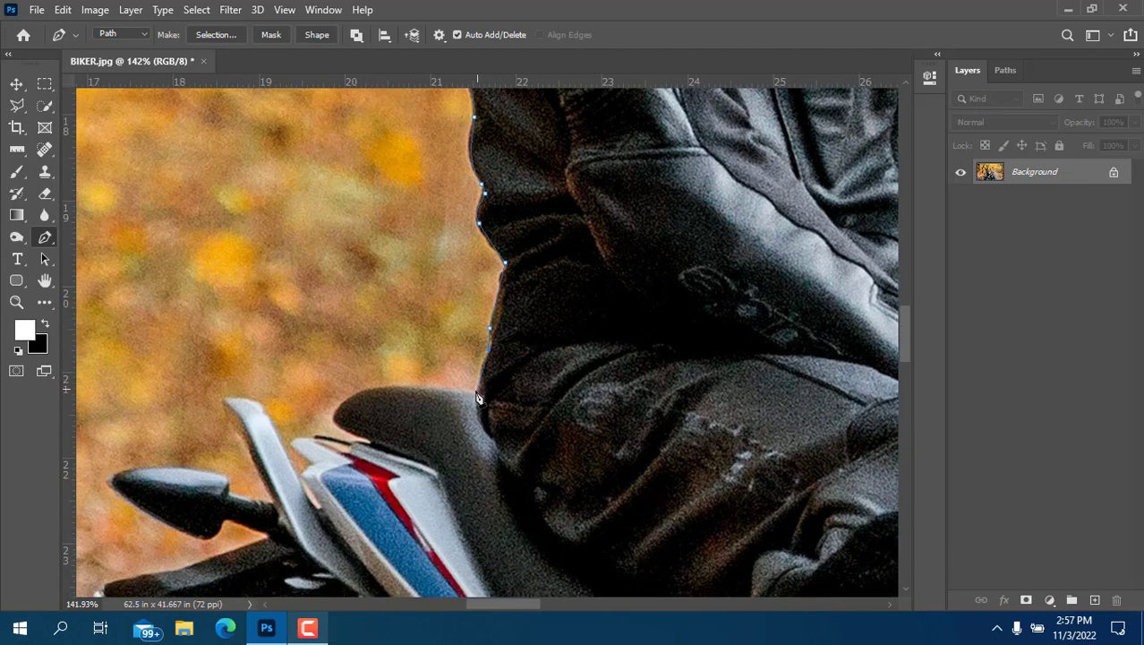
{"action": "left_click", "coordinate": [475, 390]}
Trace the seat's top and rounded tail, then around the tip of the tail panel beneath it.
{"action": "left_click_drag", "start_coordinate": [399, 384], "coordinate": [385, 384]}
{"action": "left_click_drag", "start_coordinate": [334, 421], "coordinate": [336, 449]}
{"action": "left_click_drag", "start_coordinate": [370, 443], "coordinate": [295, 447]}
{"action": "left_click", "coordinate": [295, 449]}
{"action": "left_click", "coordinate": [312, 463]}
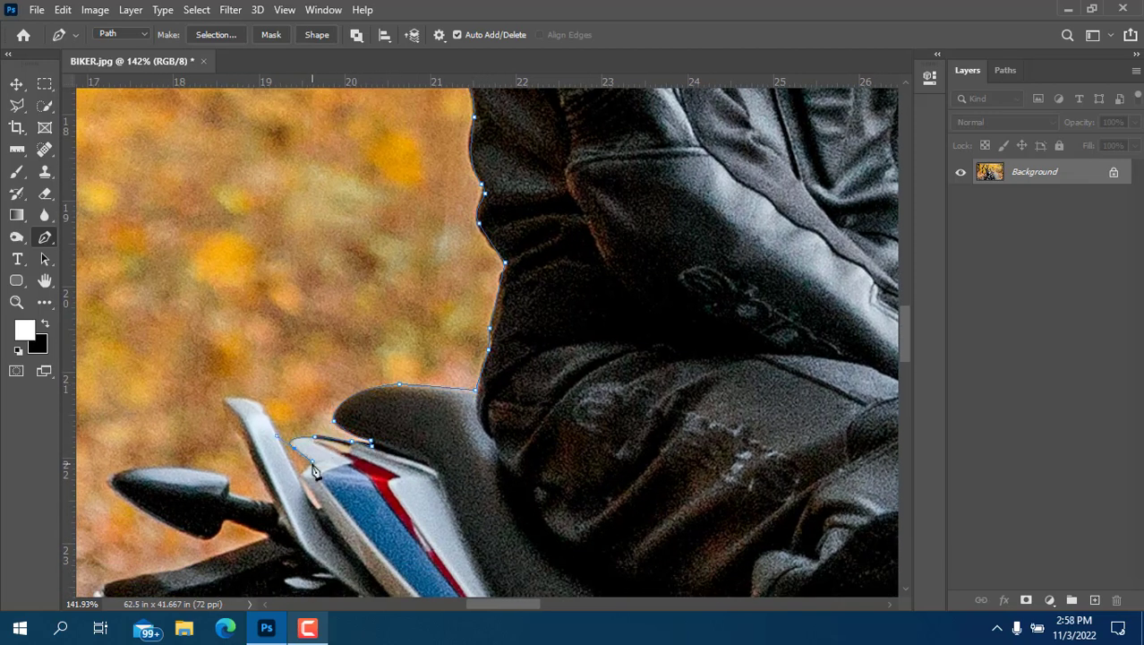
Outline the silver tail fin from the tail panel around its tip and down to the turn signal stem.
{"action": "left_click", "coordinate": [302, 474]}
{"action": "left_click", "coordinate": [262, 402]}
{"action": "left_click", "coordinate": [225, 397]}
{"action": "left_click", "coordinate": [270, 503]}
Outline the rear turn signal and the lower side of its stem back to the tail.
{"action": "left_click_drag", "start_coordinate": [228, 479], "coordinate": [444, 302]}
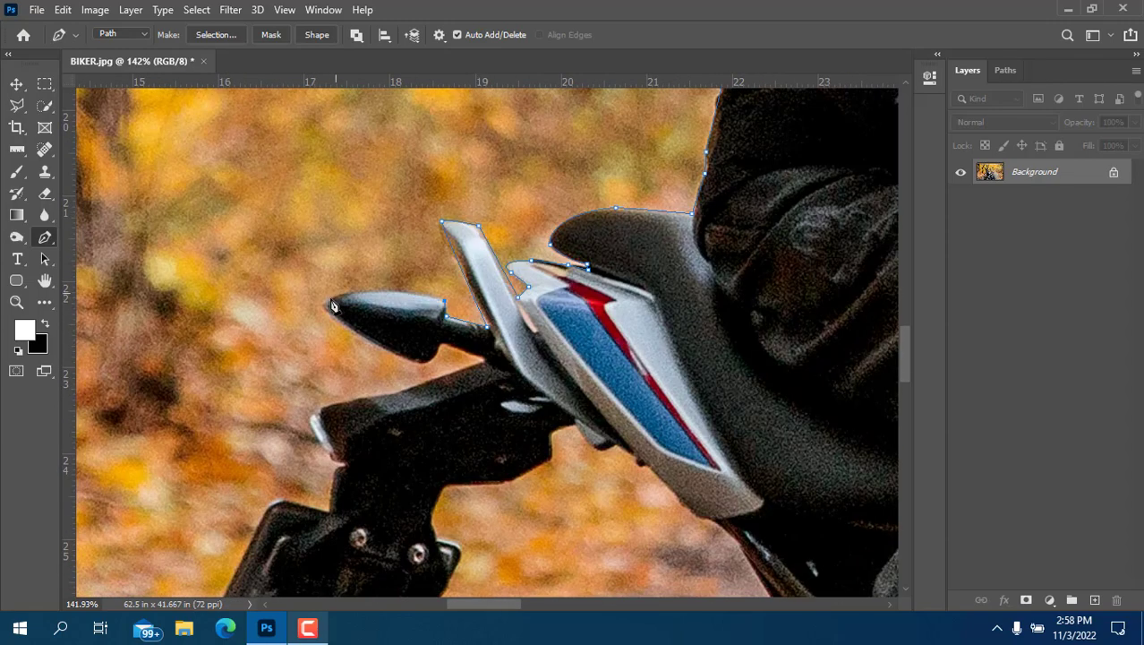
{"action": "left_click_drag", "start_coordinate": [329, 302], "coordinate": [290, 327]}
{"action": "left_click", "coordinate": [426, 362]}
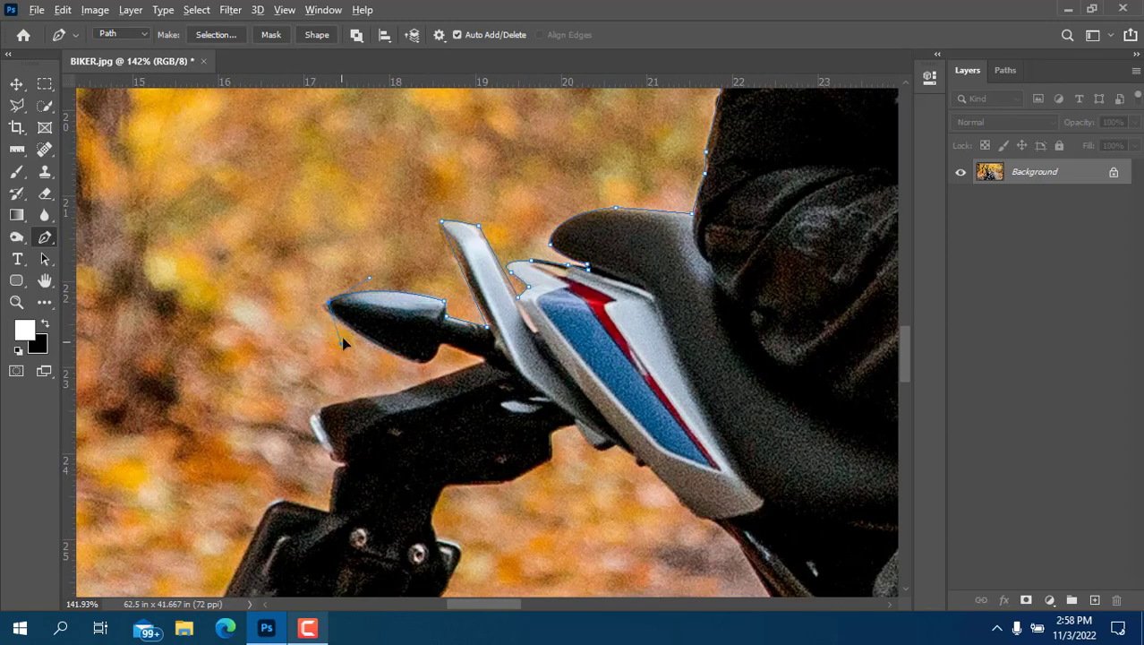
{"action": "left_click", "coordinate": [440, 346]}
{"action": "left_click", "coordinate": [484, 358]}
Trace the top of the rear fender bracket and around its reflector tip, ending in a corner point.
{"action": "left_click", "coordinate": [403, 390]}
{"action": "left_click", "coordinate": [384, 394]}
{"action": "left_click", "coordinate": [367, 396]}
{"action": "left_click_drag", "start_coordinate": [368, 358], "coordinate": [391, 185]}
{"action": "left_click", "coordinate": [346, 236]}
{"action": "left_click_drag", "start_coordinate": [360, 291], "coordinate": [403, 320]}
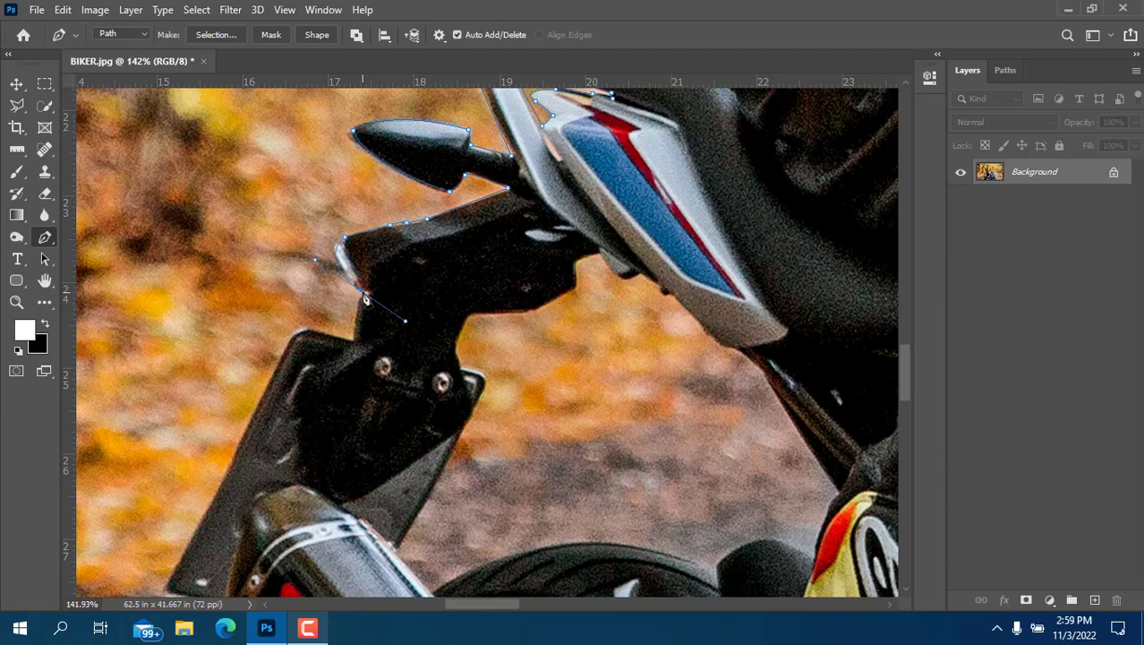
{"action": "left_click", "coordinate": [361, 291], "text": "alt"}
Outline the number plate holder from the bracket down its outer edge and along its base to the exhaust.
{"action": "left_click", "coordinate": [355, 339]}
{"action": "left_click", "coordinate": [301, 332]}
{"action": "left_click_drag", "start_coordinate": [286, 359], "coordinate": [406, 216]}
{"action": "left_click", "coordinate": [293, 433]}
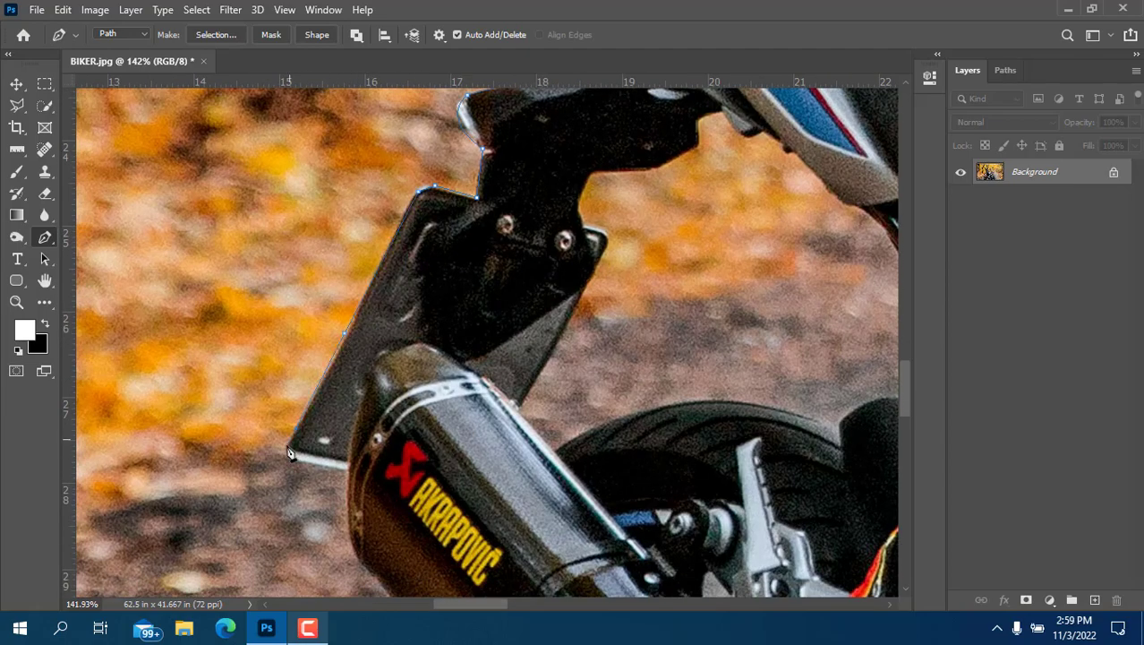
{"action": "left_click", "coordinate": [284, 449]}
{"action": "left_click", "coordinate": [284, 460]}
{"action": "left_click", "coordinate": [343, 475]}
Trace around the outer end of the exhaust muffler and along its underside to the rear tyre.
{"action": "left_click_drag", "start_coordinate": [354, 493], "coordinate": [367, 209]}
{"action": "left_click", "coordinate": [366, 278]}
{"action": "left_click", "coordinate": [382, 307]}
{"action": "left_click", "coordinate": [418, 338]}
{"action": "left_click_drag", "start_coordinate": [425, 412], "coordinate": [520, 210]}
Curve the path around the rear tyre's outer edge to close the outline, fitting the curves to the tyre.
{"action": "scroll", "coordinate": [521, 214], "scroll_direction": "down", "scroll_amount": 3}
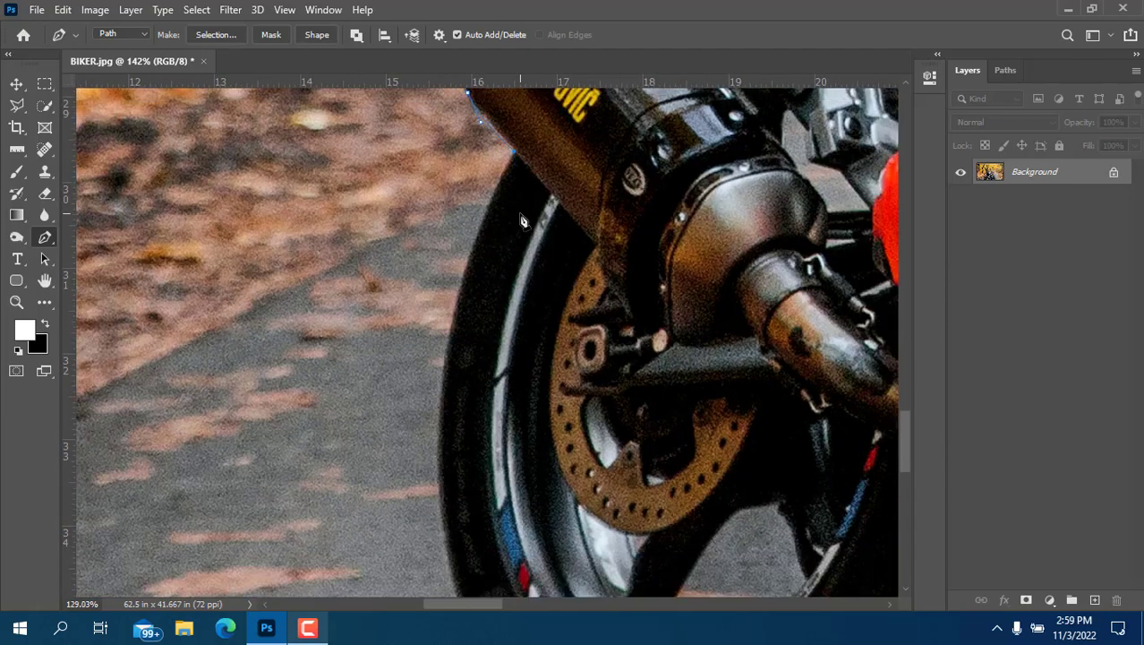
{"action": "scroll", "coordinate": [521, 215], "scroll_direction": "up", "scroll_amount": 2}
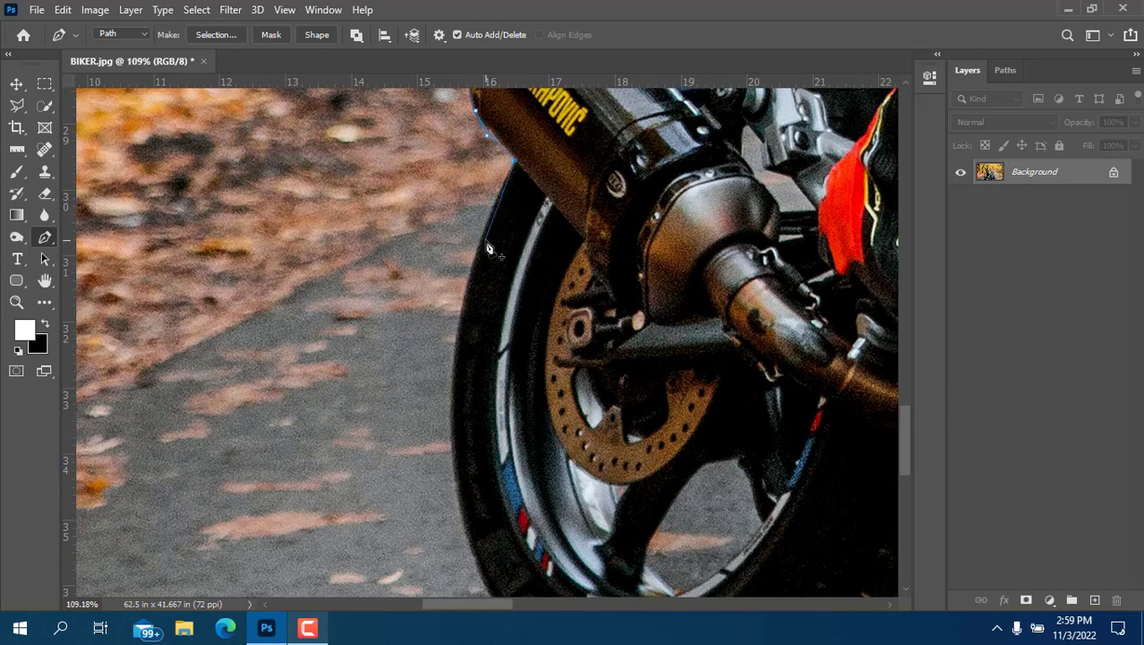
{"action": "scroll", "coordinate": [488, 248], "scroll_direction": "down", "scroll_amount": 2}
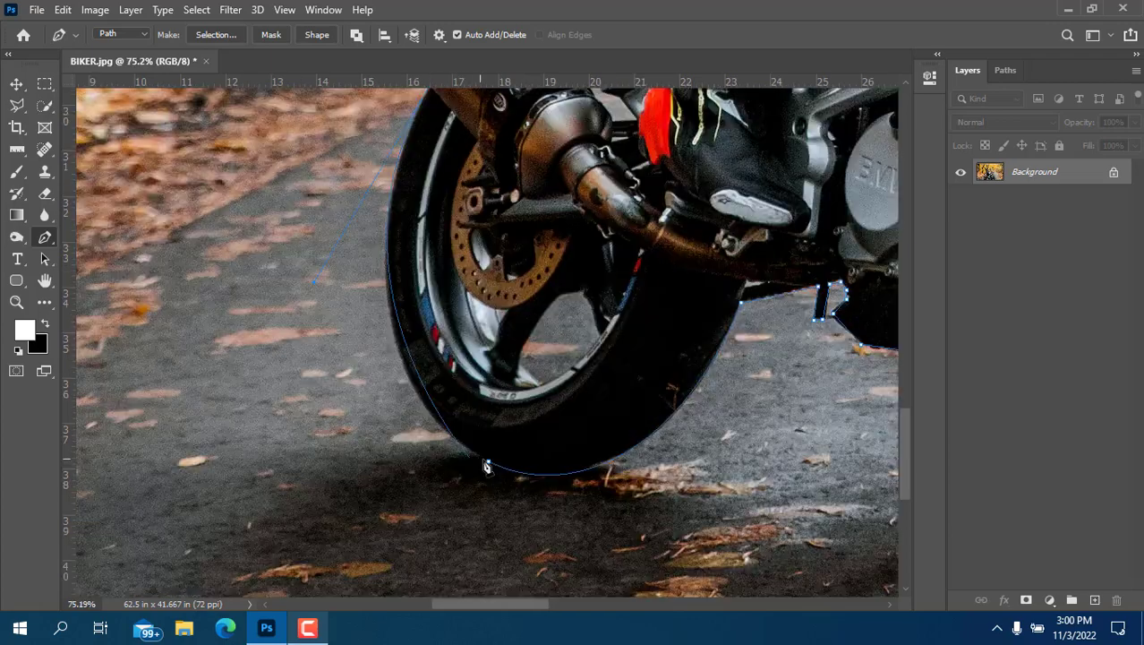
{"action": "left_click_drag", "start_coordinate": [488, 462], "coordinate": [566, 490]}
{"action": "left_click_drag", "start_coordinate": [401, 197], "coordinate": [401, 347]}
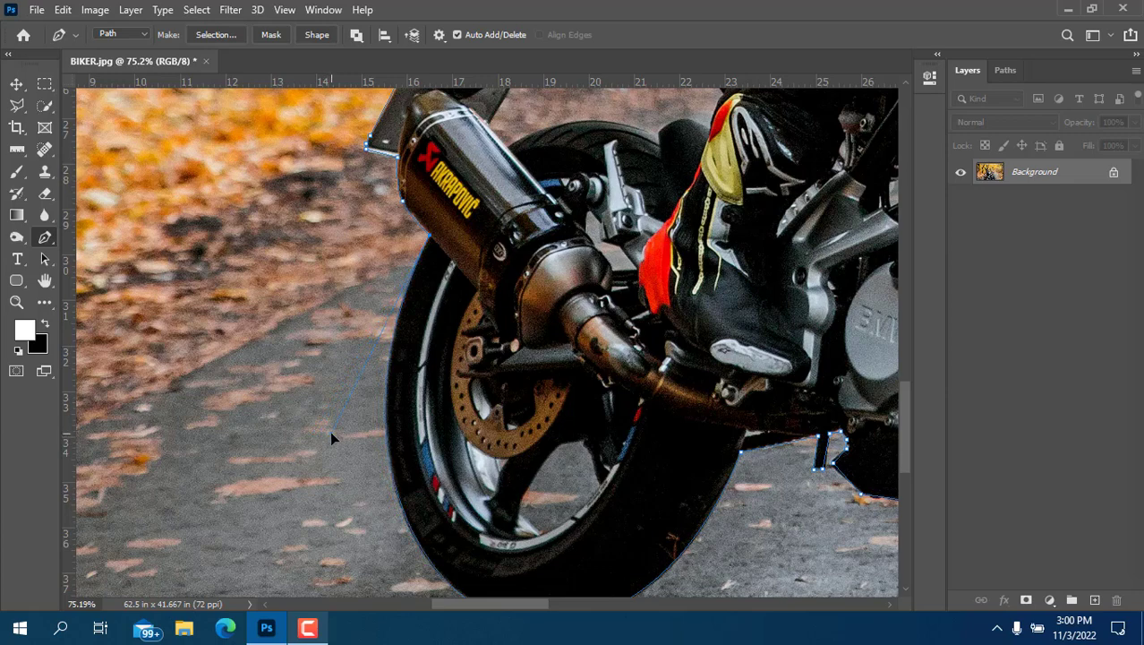
{"action": "left_click_drag", "start_coordinate": [329, 435], "coordinate": [236, 288]}
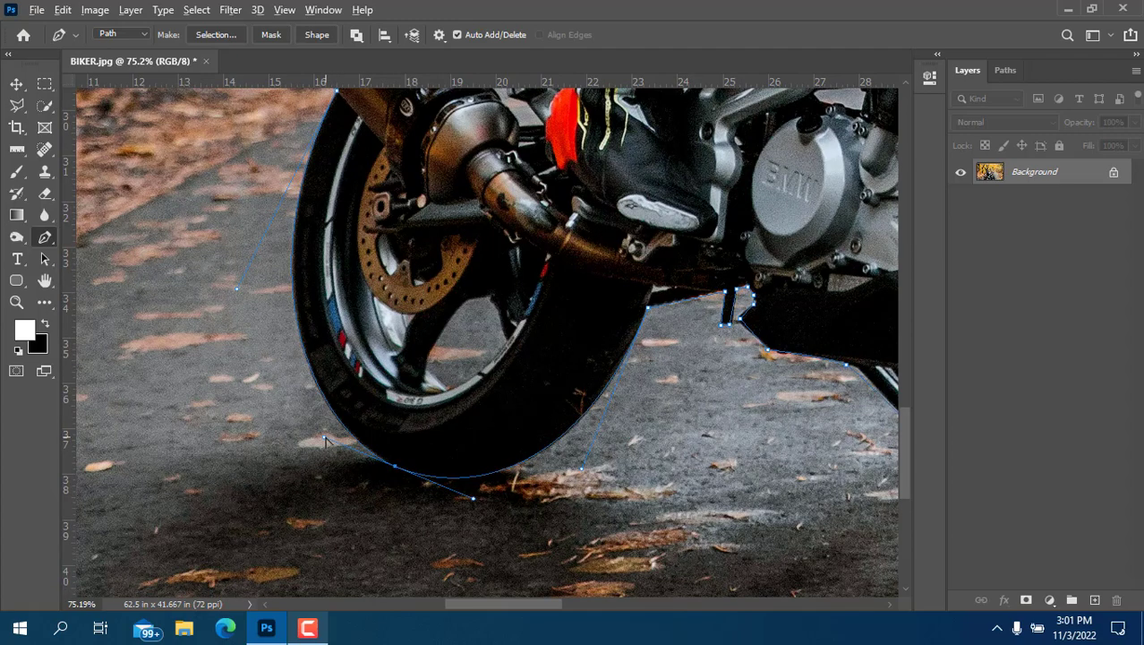
Save the finished work path under the name "Biker path".
{"action": "scroll", "coordinate": [324, 438], "scroll_direction": "down", "scroll_amount": 5}
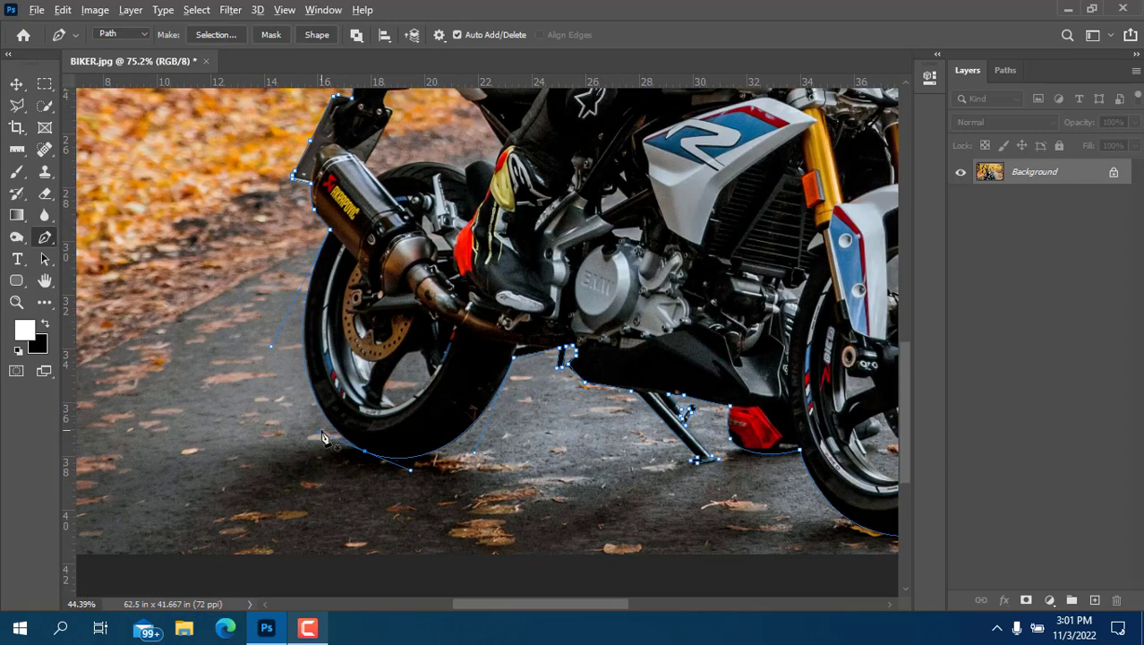
{"action": "scroll", "coordinate": [324, 439], "scroll_direction": "down", "scroll_amount": 2}
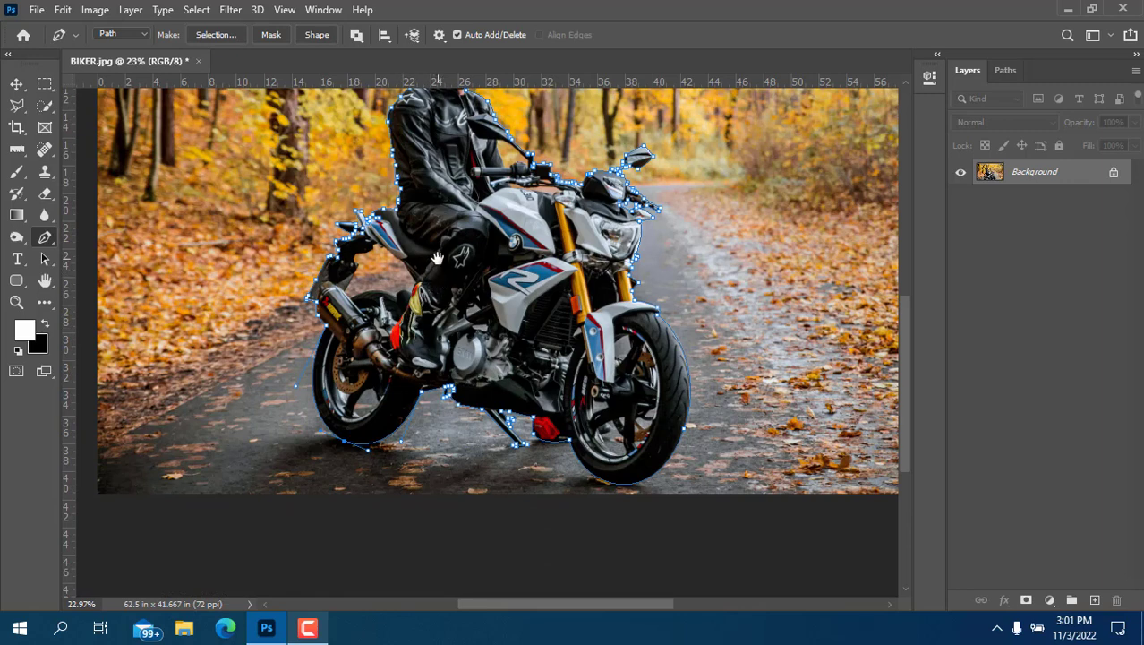
{"action": "left_click_drag", "start_coordinate": [437, 258], "coordinate": [441, 341]}
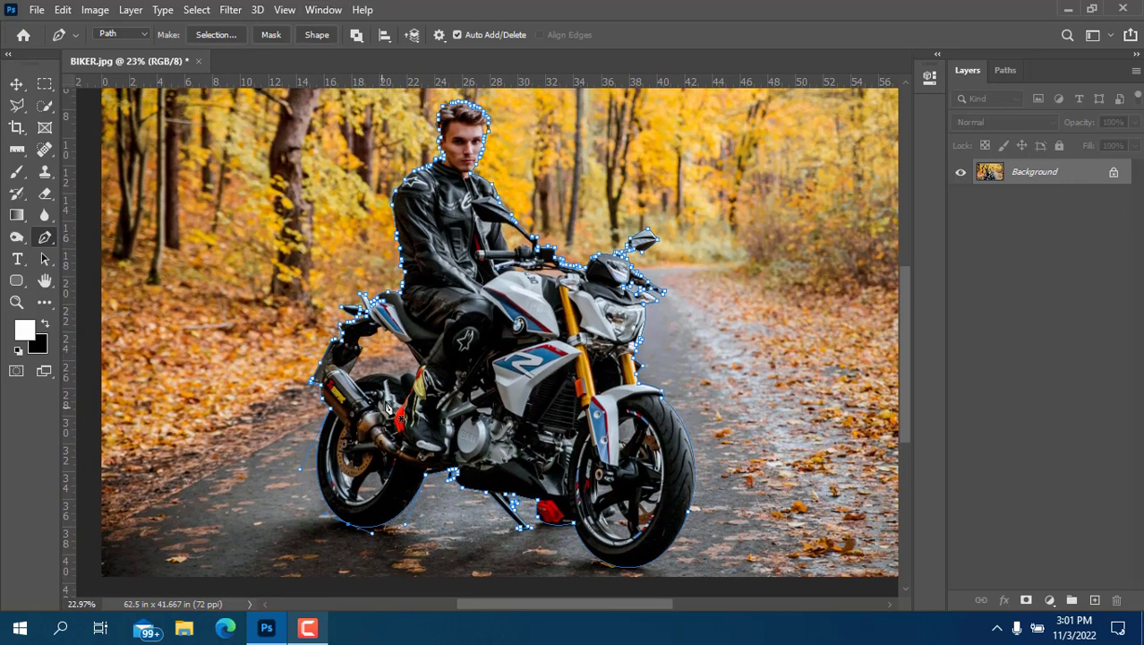
{"action": "left_click", "coordinate": [1005, 72]}
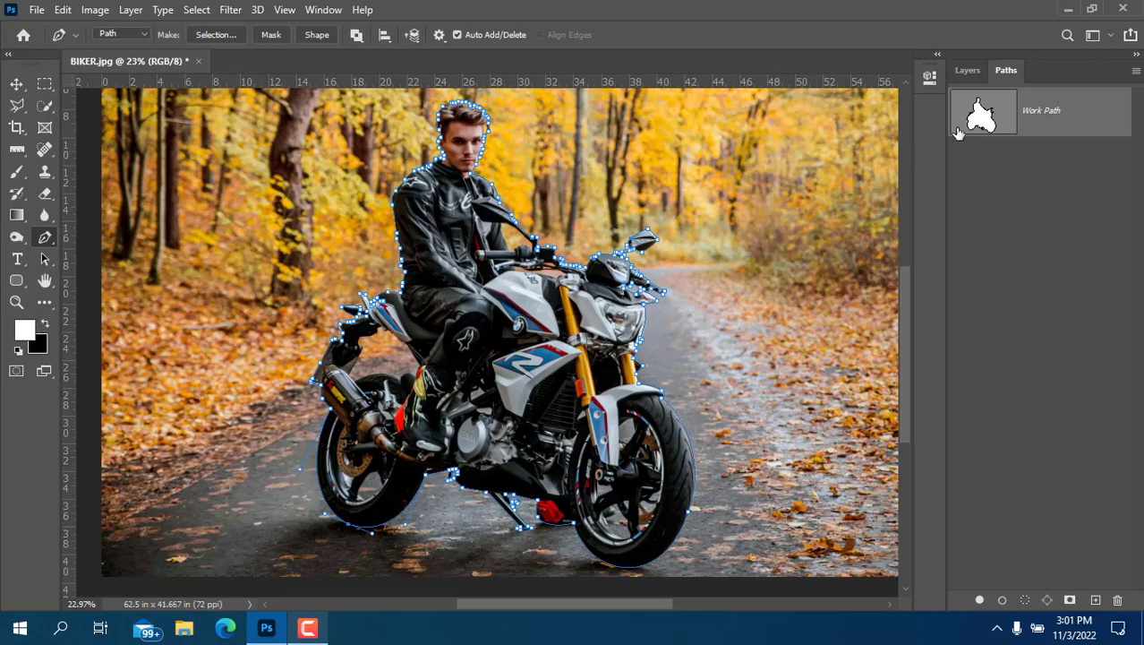
{"action": "double_click", "coordinate": [1044, 109]}
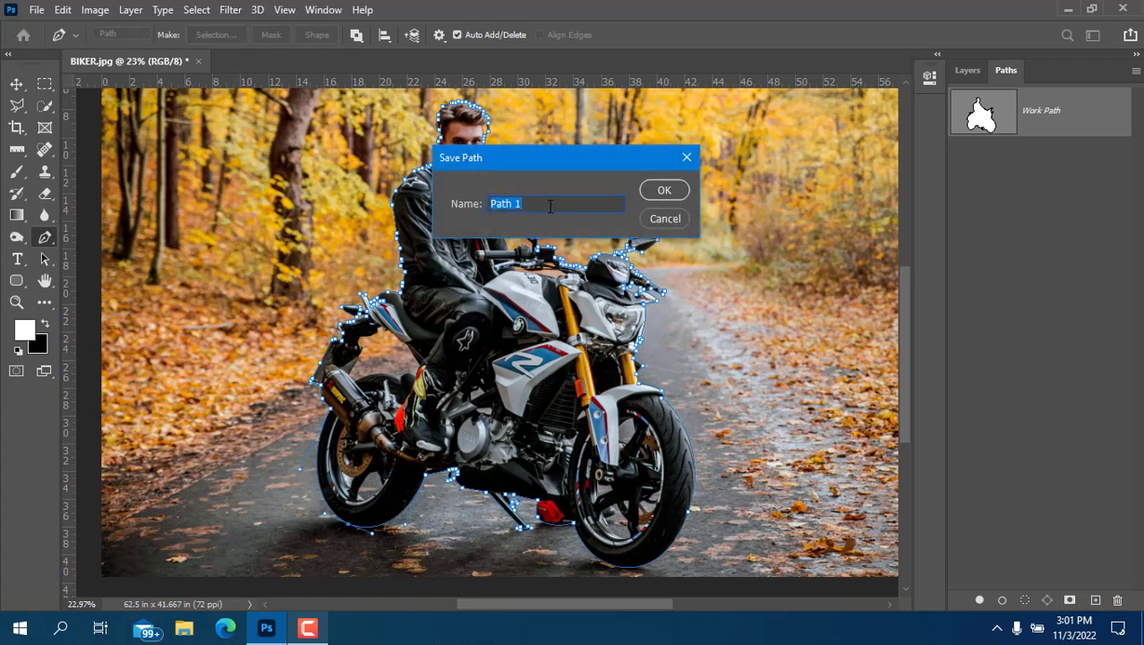
{"action": "type", "text": "Biker p"}
{"action": "key", "text": "Return"}
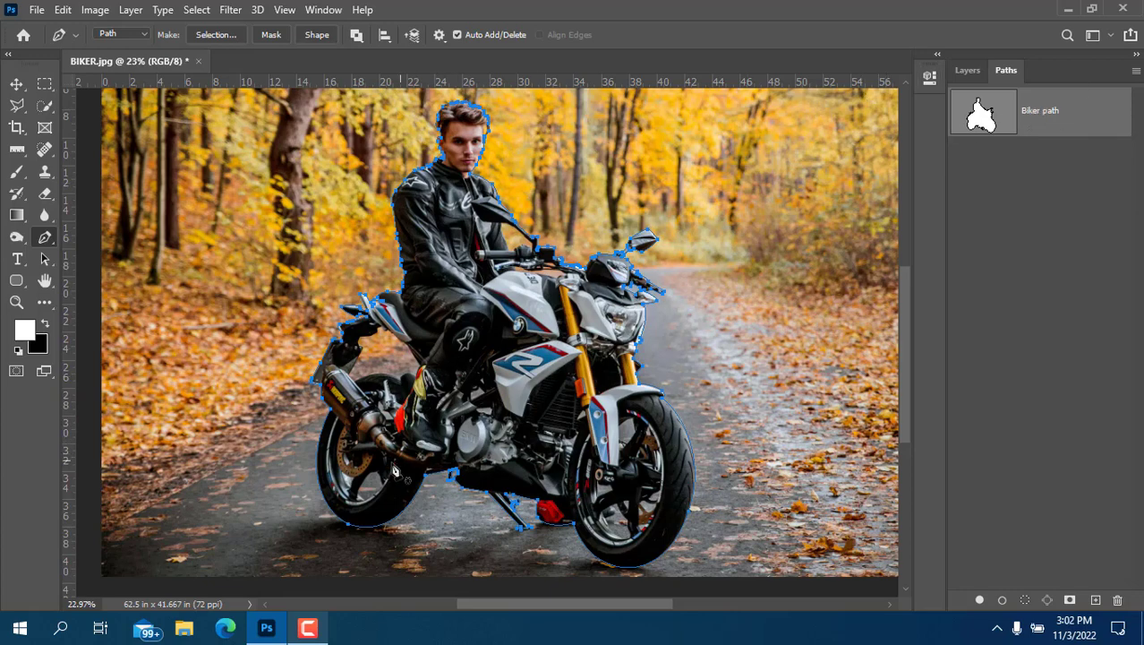
{"action": "scroll", "coordinate": [361, 509], "scroll_direction": "up", "scroll_amount": 2}
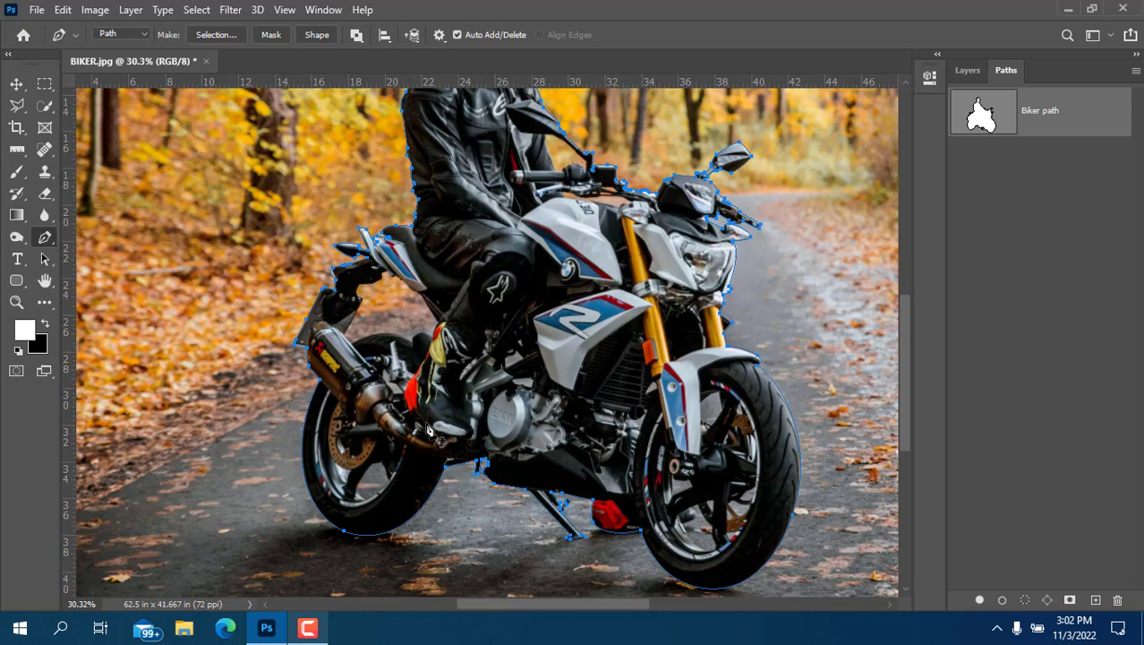
{"action": "scroll", "coordinate": [376, 514], "scroll_direction": "up", "scroll_amount": 2}
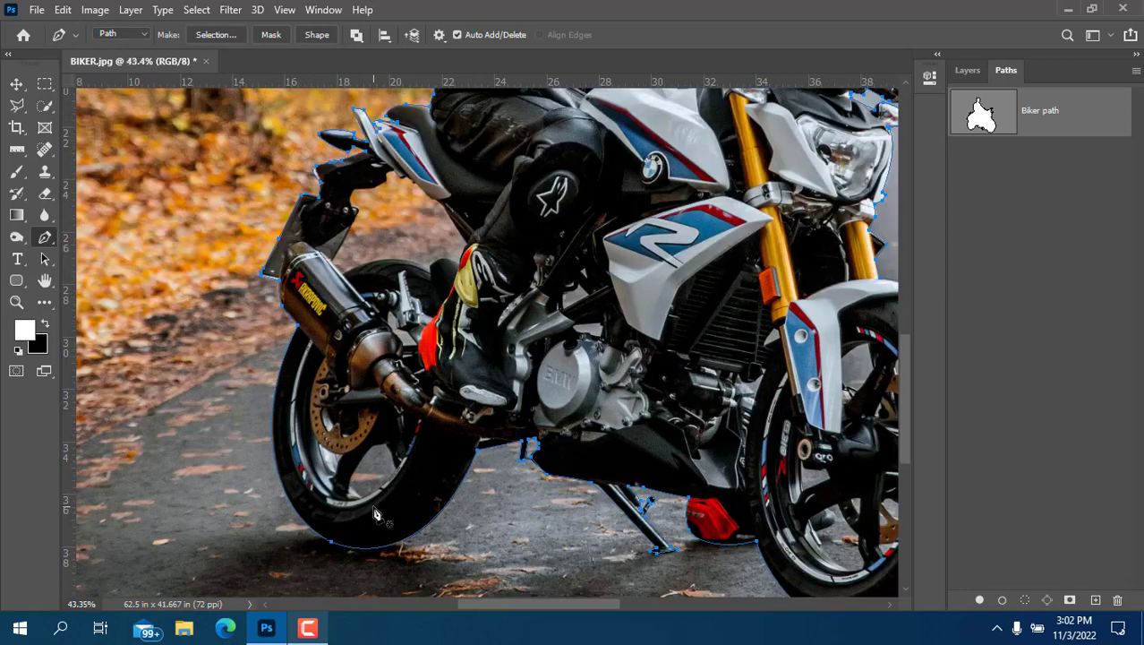
{"action": "left_click_drag", "start_coordinate": [389, 447], "coordinate": [337, 326]}
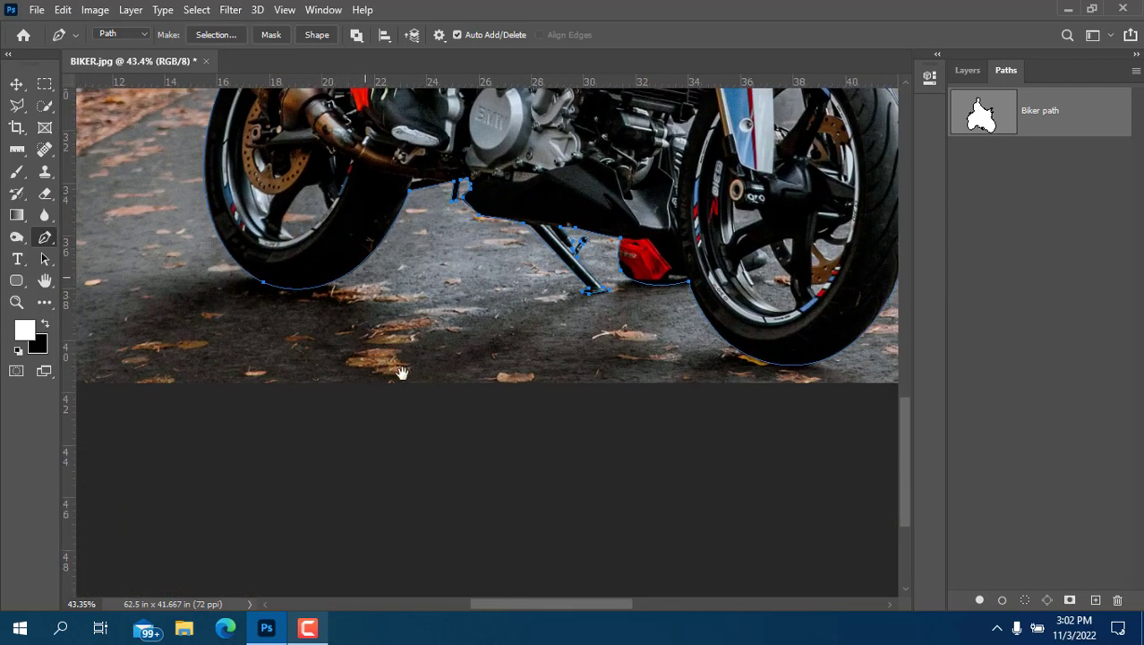
{"action": "left_click_drag", "start_coordinate": [402, 372], "coordinate": [422, 417]}
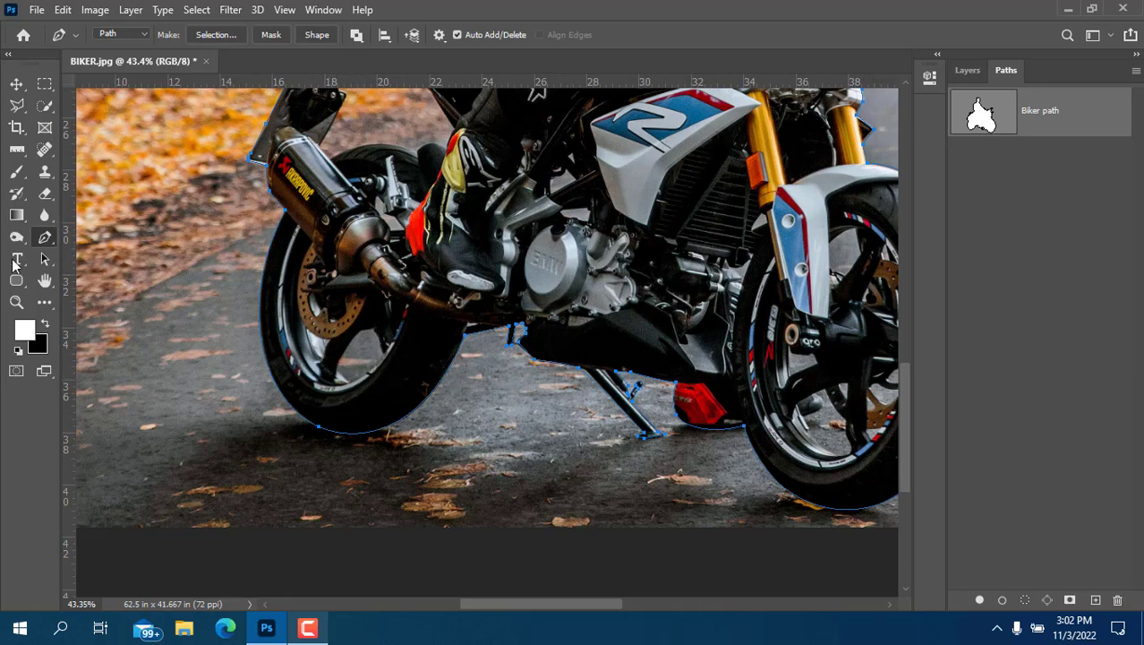
Using Exclude Overlapping Shapes, trace the road area showing between the rear wheel's lower spokes to cut it out of the path.
{"action": "left_click", "coordinate": [357, 35]}
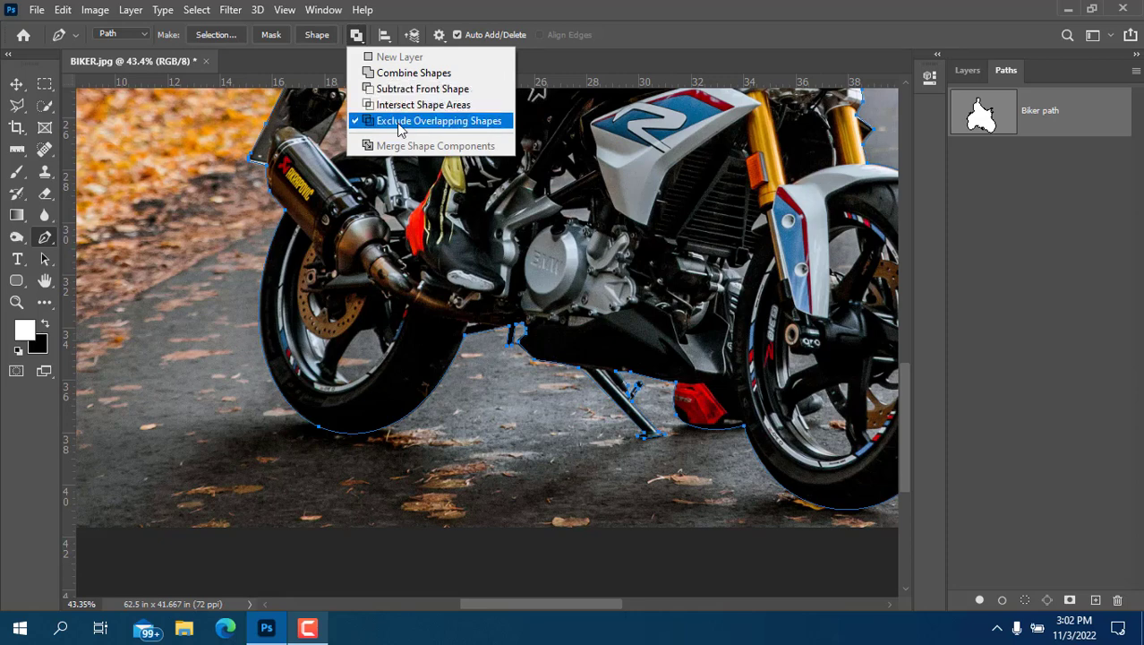
{"action": "left_click", "coordinate": [399, 130]}
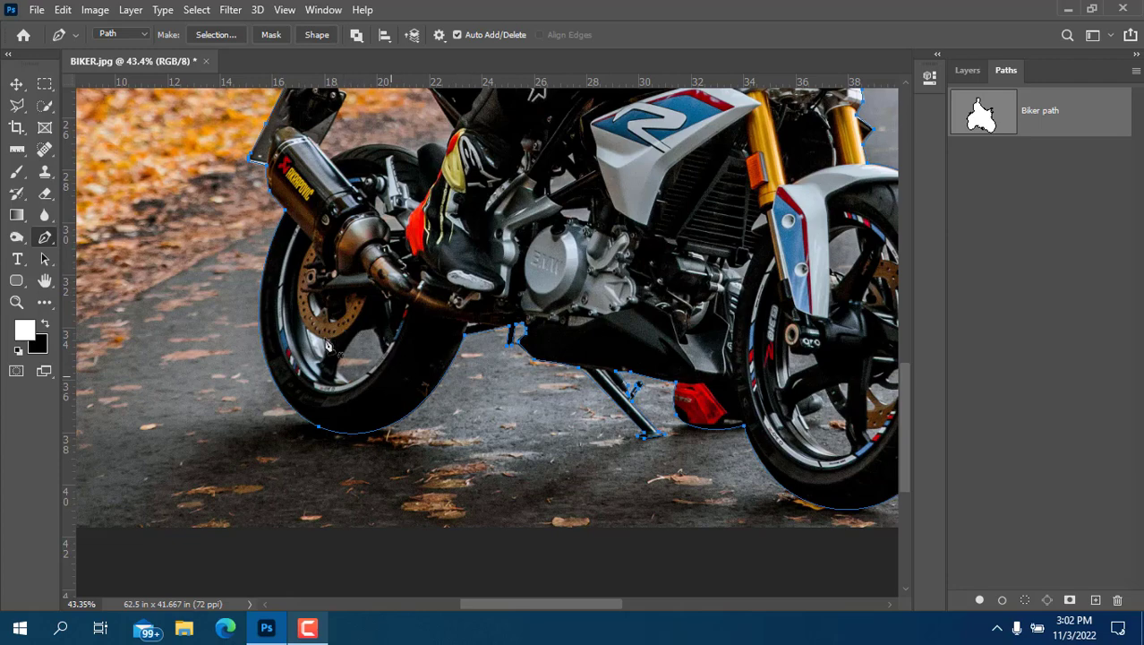
{"action": "scroll", "coordinate": [307, 371], "scroll_direction": "up", "scroll_amount": 1}
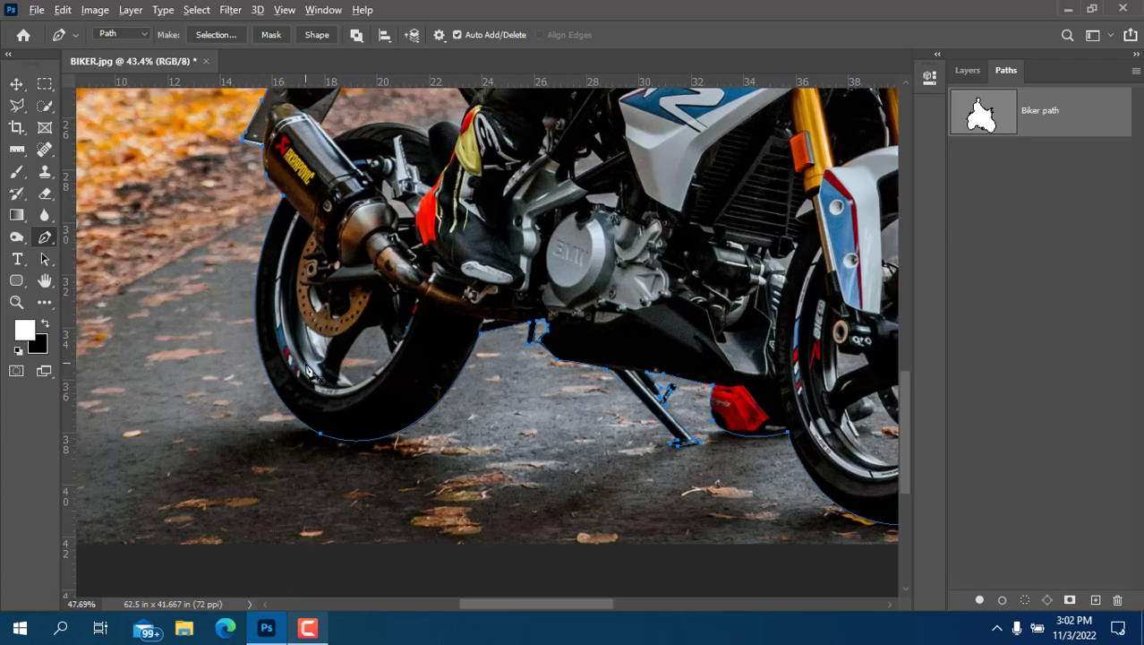
{"action": "scroll", "coordinate": [307, 371], "scroll_direction": "up", "scroll_amount": 4}
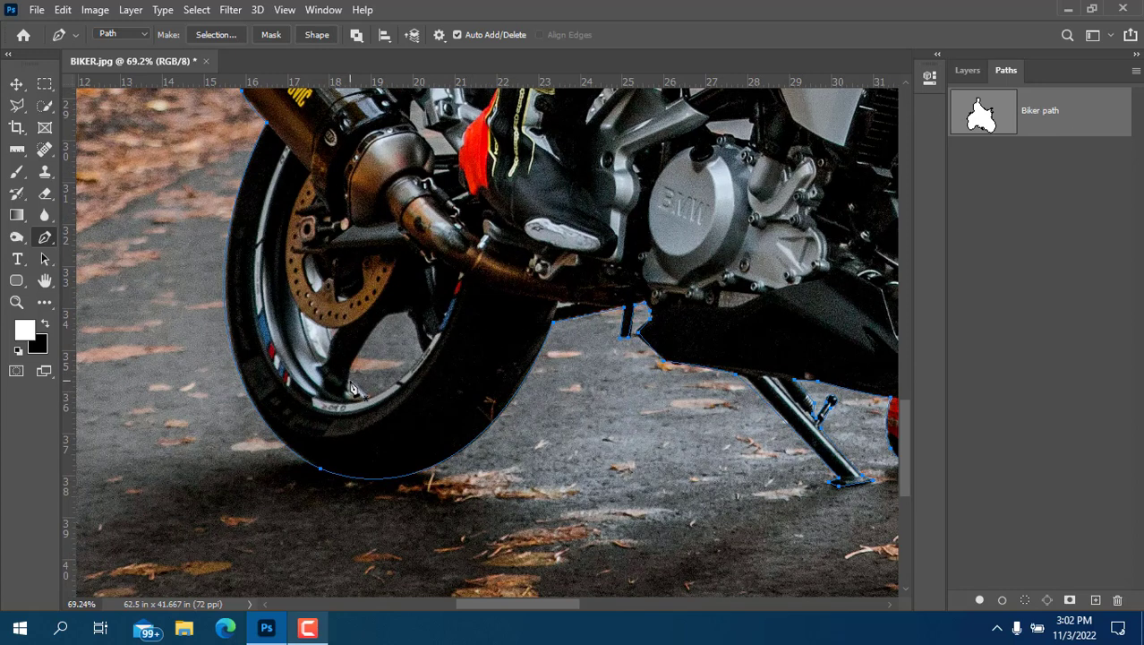
{"action": "left_click", "coordinate": [411, 316]}
{"action": "left_click", "coordinate": [426, 348]}
{"action": "left_click", "coordinate": [401, 382]}
{"action": "left_click", "coordinate": [372, 399]}
{"action": "left_click", "coordinate": [352, 367]}
Trace the narrow background gap just above the BMW engine cover as a closed subpath.
{"action": "left_click_drag", "start_coordinate": [336, 350], "coordinate": [370, 416]}
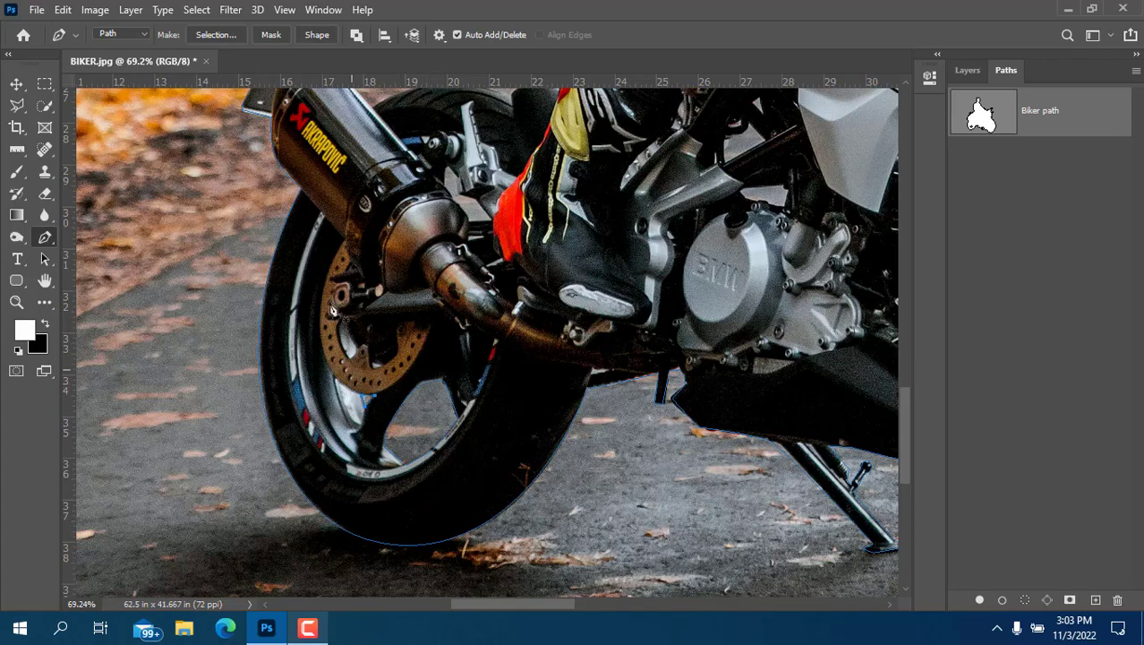
{"action": "left_click_drag", "start_coordinate": [591, 374], "coordinate": [292, 385]}
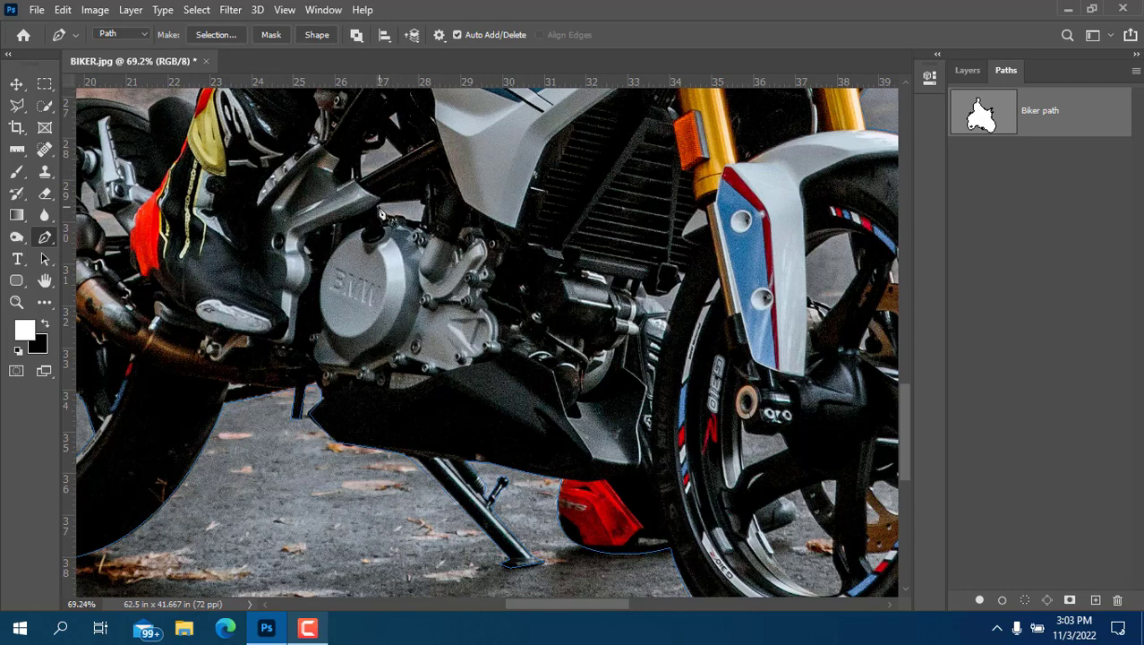
{"action": "left_click", "coordinate": [377, 205]}
{"action": "left_click", "coordinate": [423, 214]}
{"action": "left_click", "coordinate": [420, 221]}
{"action": "left_click", "coordinate": [398, 217]}
{"action": "left_click", "coordinate": [383, 214]}
{"action": "left_click_drag", "start_coordinate": [378, 206], "coordinate": [1010, 112]}
{"action": "key", "text": "ctrl+z"}
{"action": "left_click", "coordinate": [354, 214]}
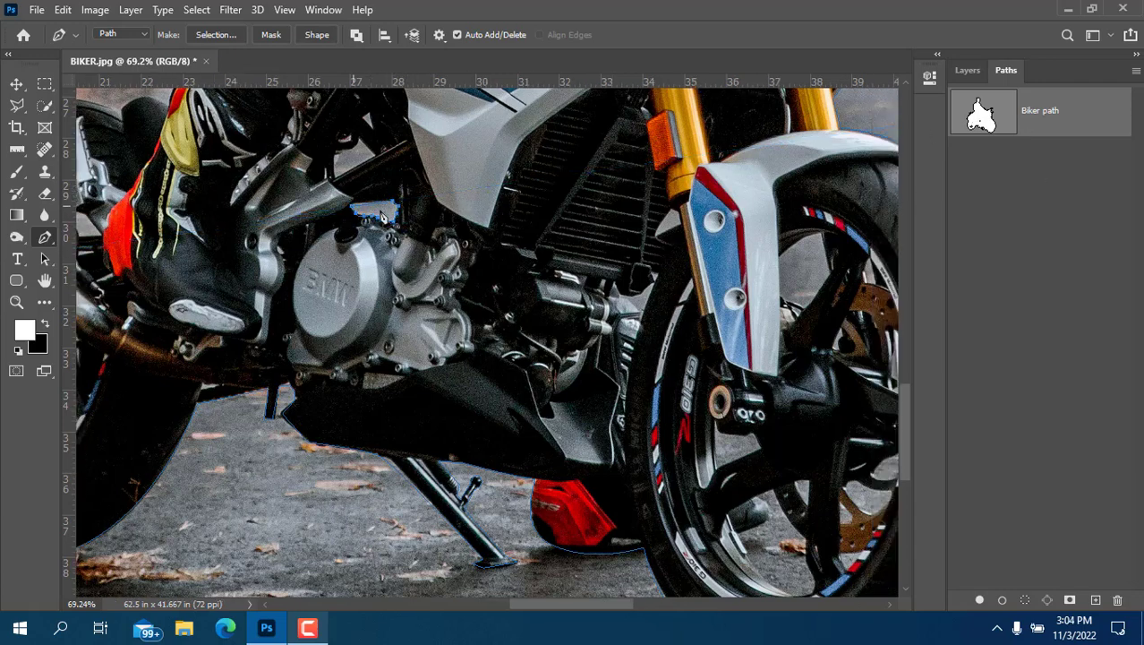
Cut out the frame gap above the engine and the small triangular opening over it with closed subpaths.
{"action": "left_click_drag", "start_coordinate": [359, 140], "coordinate": [364, 129]}
{"action": "left_click", "coordinate": [377, 155]}
{"action": "left_click", "coordinate": [334, 178]}
{"action": "left_click", "coordinate": [335, 152]}
{"action": "scroll", "coordinate": [371, 120], "scroll_direction": "up", "scroll_amount": 3}
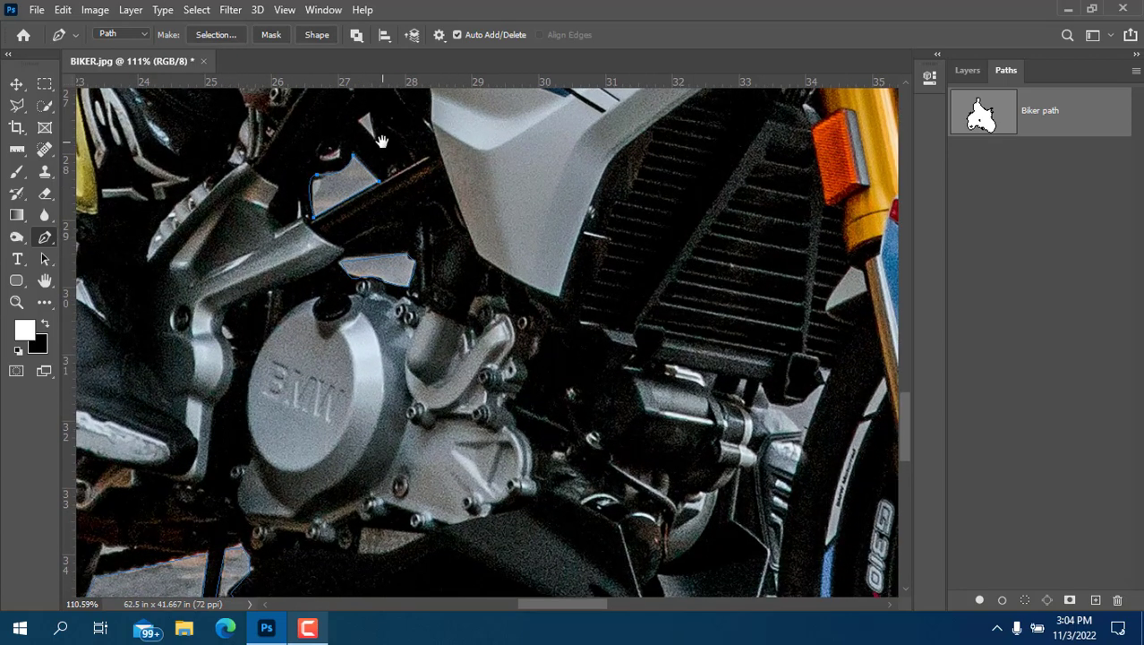
{"action": "left_click_drag", "start_coordinate": [381, 141], "coordinate": [376, 270]}
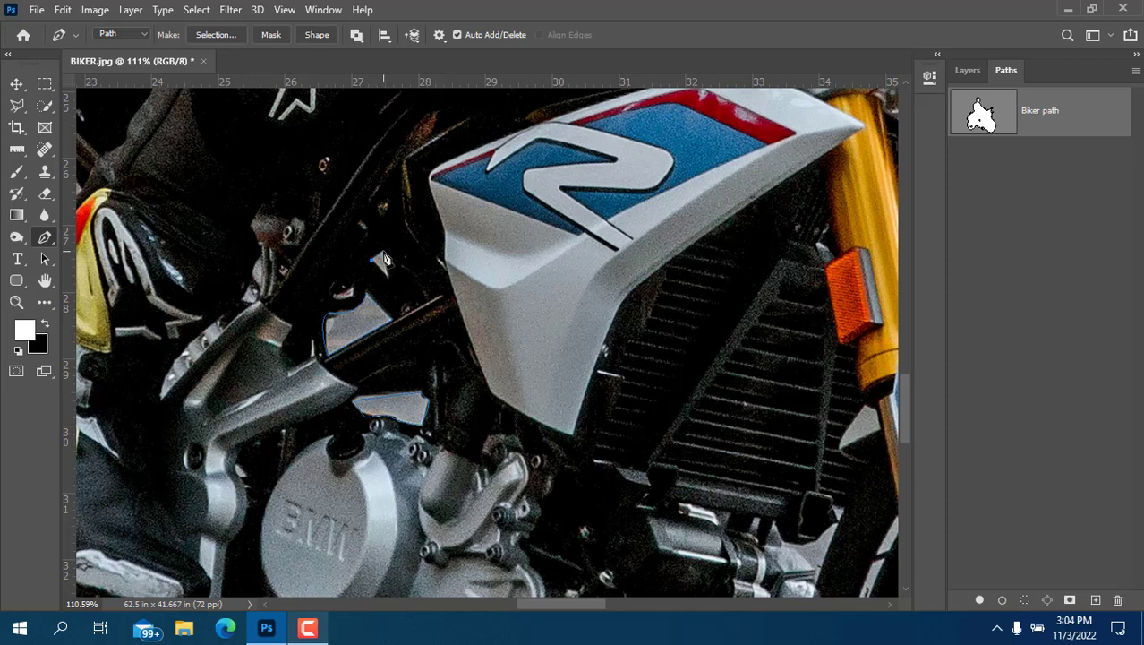
{"action": "left_click", "coordinate": [381, 255]}
Outline the front wheel's upper opening between the fender, the rim and the upper spoke, curving along the rim.
{"action": "scroll", "coordinate": [380, 304], "scroll_direction": "down", "scroll_amount": 4}
{"action": "left_click_drag", "start_coordinate": [769, 282], "coordinate": [631, 120]}
{"action": "left_click", "coordinate": [595, 236]}
{"action": "left_click_drag", "start_coordinate": [636, 212], "coordinate": [662, 207]}
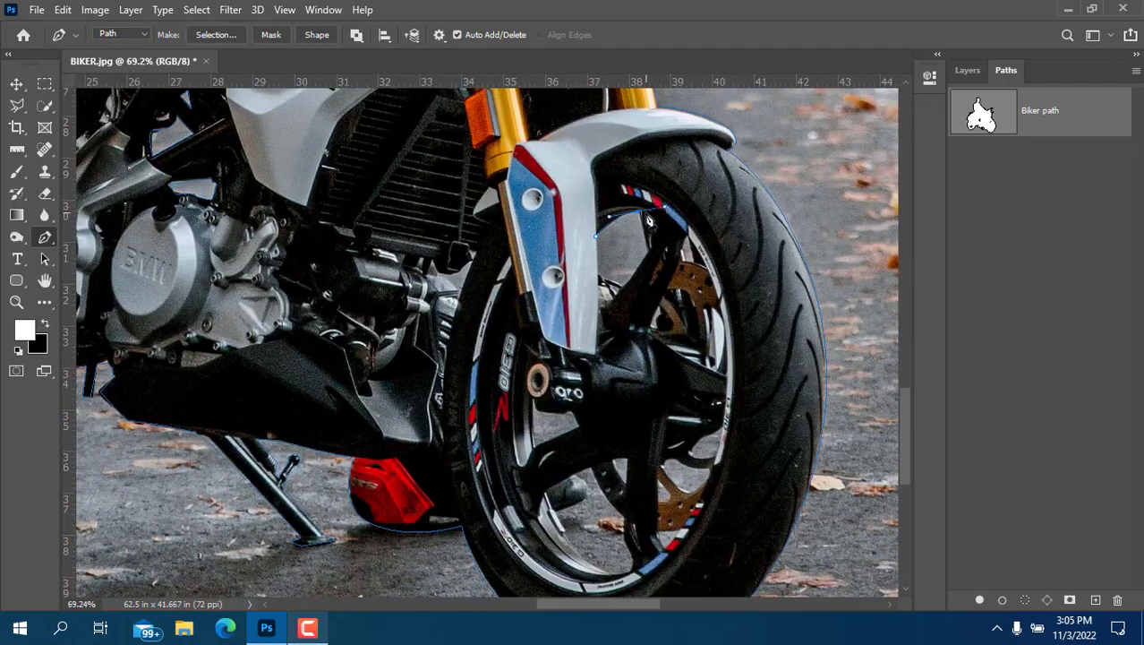
{"action": "left_click", "coordinate": [637, 211], "text": "alt"}
{"action": "left_click", "coordinate": [646, 250]}
{"action": "left_click_drag", "start_coordinate": [621, 285], "coordinate": [593, 272]}
{"action": "left_click", "coordinate": [621, 285], "text": "alt"}
{"action": "left_click", "coordinate": [595, 236]}
Trace the front wheel opening below the axle, between the rim, the hub and the nearest spoke.
{"action": "left_click", "coordinate": [533, 400]}
{"action": "left_click", "coordinate": [536, 446]}
{"action": "left_click", "coordinate": [579, 428]}
{"action": "left_click_drag", "start_coordinate": [570, 412], "coordinate": [544, 414]}
{"action": "left_click", "coordinate": [571, 413], "text": "alt"}
{"action": "left_click", "coordinate": [534, 402]}
Outline the front wheel's lower opening along the inner rim, the protruding part behind the wheel and the brake disc.
{"action": "left_click_drag", "start_coordinate": [583, 518], "coordinate": [632, 452]}
{"action": "left_click", "coordinate": [546, 440]}
{"action": "left_click", "coordinate": [575, 428]}
{"action": "left_click", "coordinate": [576, 415]}
{"action": "left_click", "coordinate": [582, 396]}
{"action": "left_click", "coordinate": [615, 444], "text": "alt"}
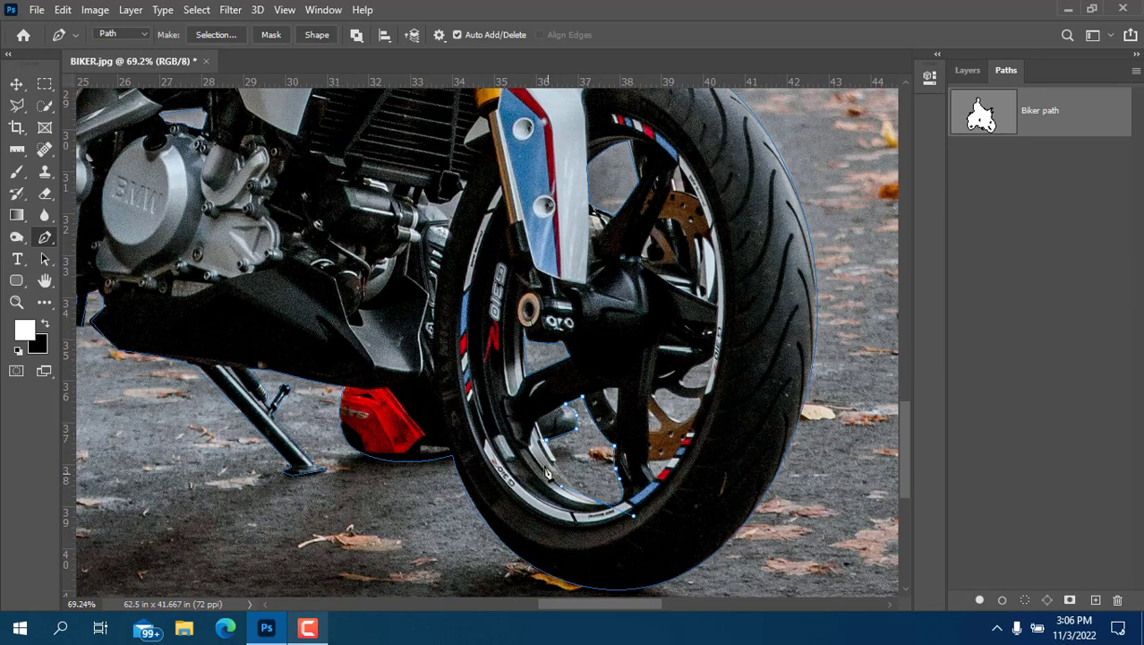
Cut out the opening between the lower spoke and the brake disc, plus the small gap beside it at the rim.
{"action": "scroll", "coordinate": [680, 463], "scroll_direction": "up", "scroll_amount": 3}
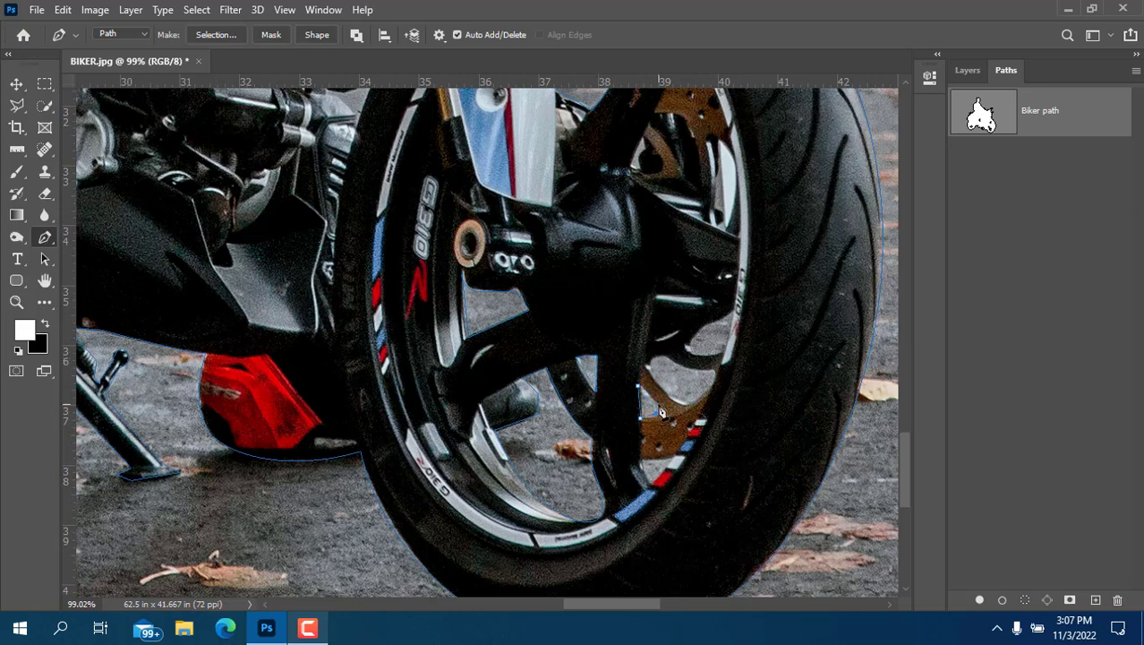
{"action": "left_click", "coordinate": [638, 386]}
{"action": "left_click", "coordinate": [647, 366]}
{"action": "left_click_drag", "start_coordinate": [669, 358], "coordinate": [729, 365]}
{"action": "left_click", "coordinate": [715, 371], "text": "alt"}
{"action": "left_click_drag", "start_coordinate": [675, 401], "coordinate": [665, 394]}
{"action": "left_click", "coordinate": [648, 367]}
{"action": "left_click", "coordinate": [686, 345]}
{"action": "left_click_drag", "start_coordinate": [725, 336], "coordinate": [735, 313]}
{"action": "left_click", "coordinate": [687, 345]}
Trace the small openings between the front wheel's upper spoke and the upper part of the brake disc.
{"action": "scroll", "coordinate": [661, 456], "scroll_direction": "down", "scroll_amount": 2}
{"action": "left_click_drag", "start_coordinate": [660, 253], "coordinate": [680, 385]}
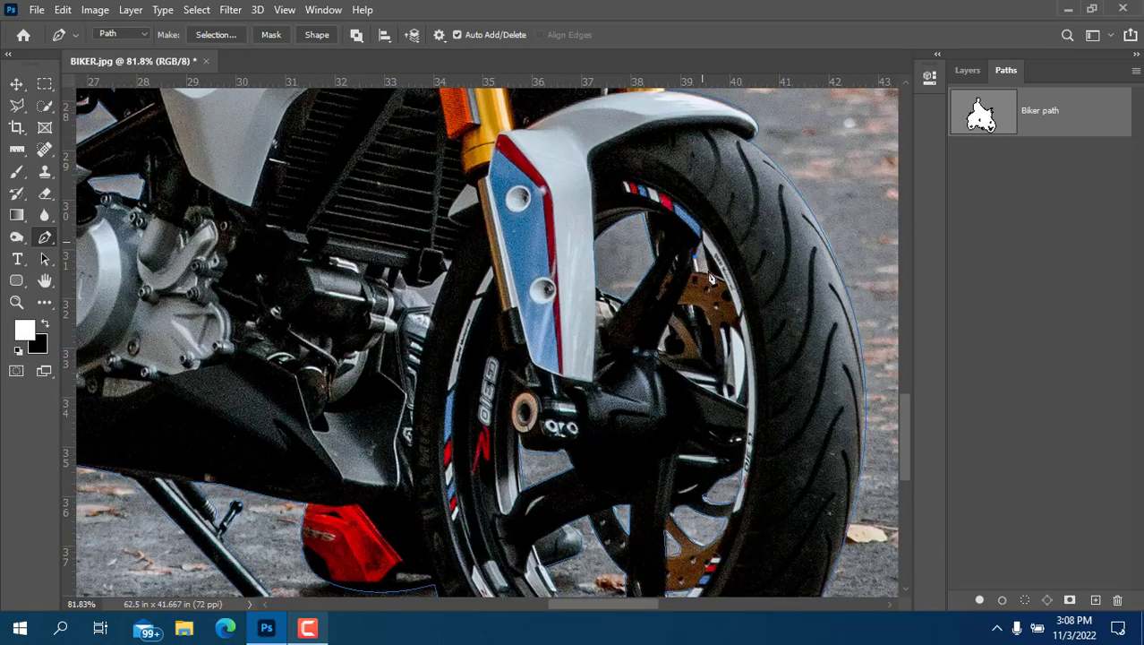
{"action": "left_click", "coordinate": [695, 257]}
{"action": "left_click", "coordinate": [656, 347]}
{"action": "left_click_drag", "start_coordinate": [667, 337], "coordinate": [665, 351]}
{"action": "left_click", "coordinate": [657, 347]}
Start outlining the gap under the motorcycle's tail, from the number plate along its bracket to the tail fairing's underside.
{"action": "scroll", "coordinate": [681, 462], "scroll_direction": "down", "scroll_amount": 2}
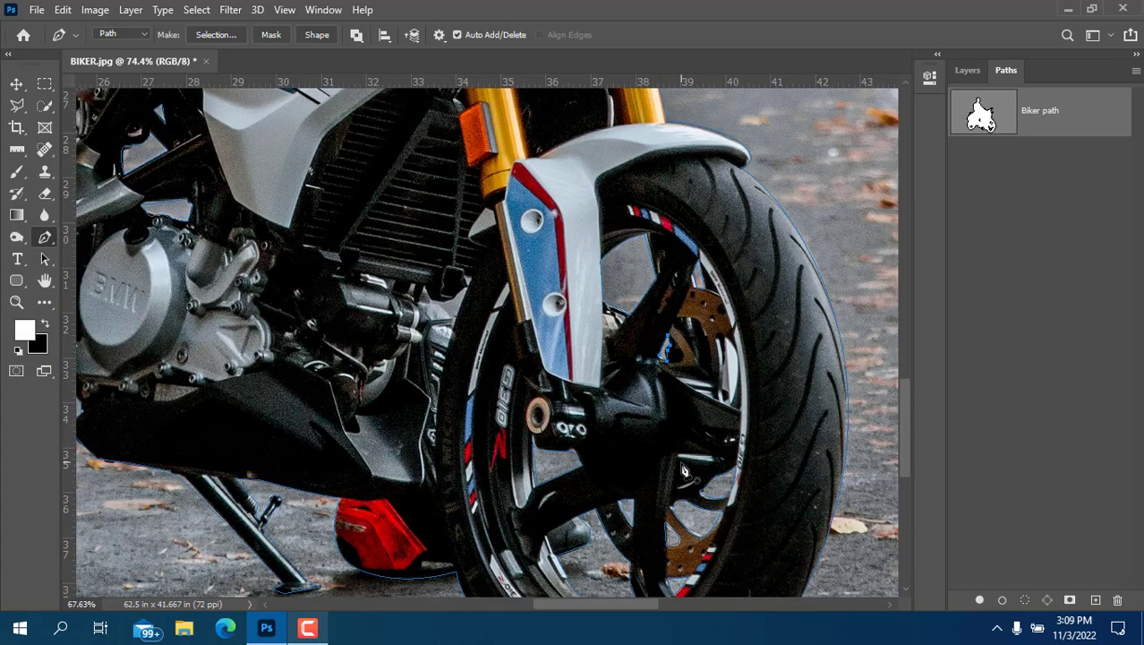
{"action": "scroll", "coordinate": [681, 464], "scroll_direction": "down", "scroll_amount": 4}
{"action": "left_click_drag", "start_coordinate": [763, 131], "coordinate": [894, 159]}
{"action": "right_click", "coordinate": [996, 175]}
{"action": "left_click", "coordinate": [1042, 231]}
{"action": "left_click_drag", "start_coordinate": [521, 266], "coordinate": [521, 409]}
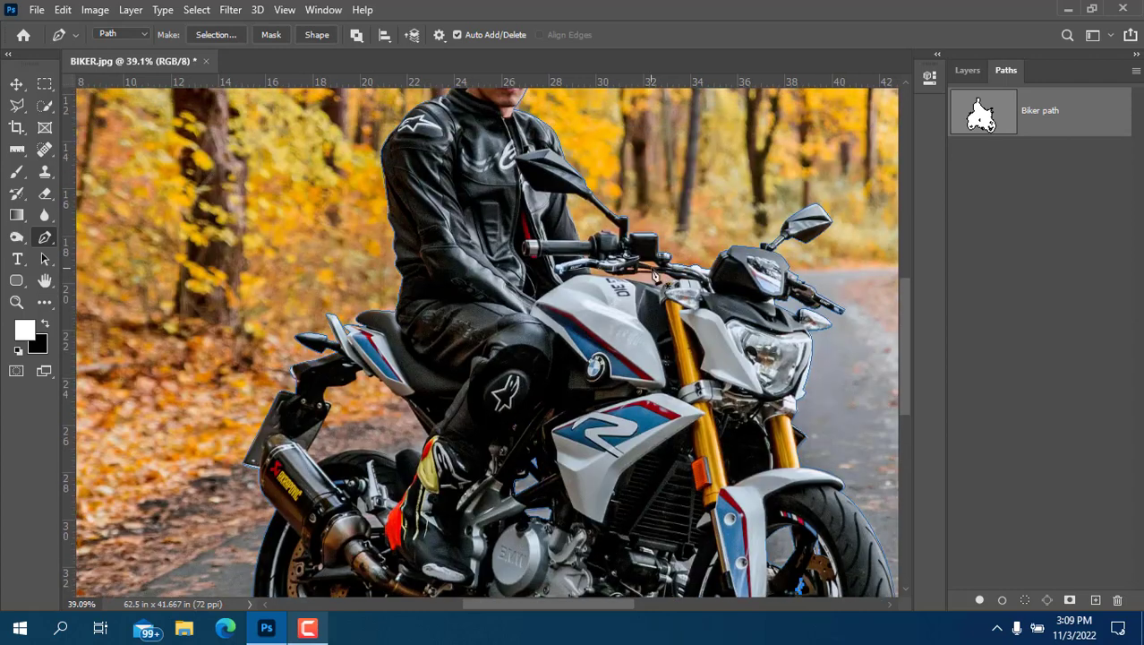
{"action": "scroll", "coordinate": [313, 456], "scroll_direction": "up", "scroll_amount": 3}
{"action": "left_click", "coordinate": [305, 460]}
{"action": "left_click", "coordinate": [344, 386]}
{"action": "left_click", "coordinate": [332, 367]}
{"action": "left_click", "coordinate": [366, 356]}
{"action": "left_click", "coordinate": [384, 332]}
{"action": "left_click", "coordinate": [410, 340]}
{"action": "left_click", "coordinate": [421, 348]}
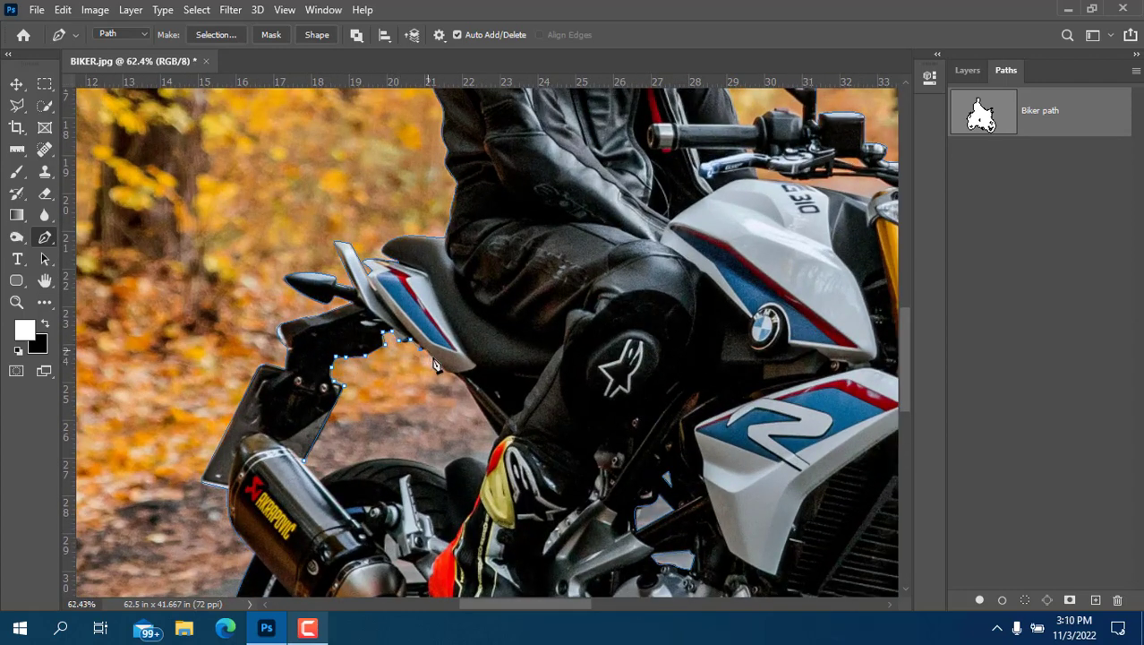
Continue the tail gap down the frame to the rider's leg and back along the rear tyre's top, closing the subpath.
{"action": "left_click", "coordinate": [446, 370]}
{"action": "left_click", "coordinate": [456, 375]}
{"action": "left_click", "coordinate": [471, 395]}
{"action": "left_click", "coordinate": [499, 436]}
{"action": "left_click", "coordinate": [486, 453]}
{"action": "left_click_drag", "start_coordinate": [488, 466], "coordinate": [462, 440]}
{"action": "left_click", "coordinate": [447, 478]}
{"action": "left_click_drag", "start_coordinate": [356, 463], "coordinate": [293, 483]}
{"action": "left_click", "coordinate": [356, 464], "text": "alt"}
{"action": "left_click", "coordinate": [321, 481]}
{"action": "left_click", "coordinate": [305, 460]}
Trace the background area enclosed by the near mirror, its stem, the handlebar and the rider's jacket as a closed subpath.
{"action": "left_click_drag", "start_coordinate": [675, 166], "coordinate": [447, 432]}
{"action": "left_click", "coordinate": [488, 315]}
{"action": "left_click", "coordinate": [504, 317]}
{"action": "left_click", "coordinate": [518, 324]}
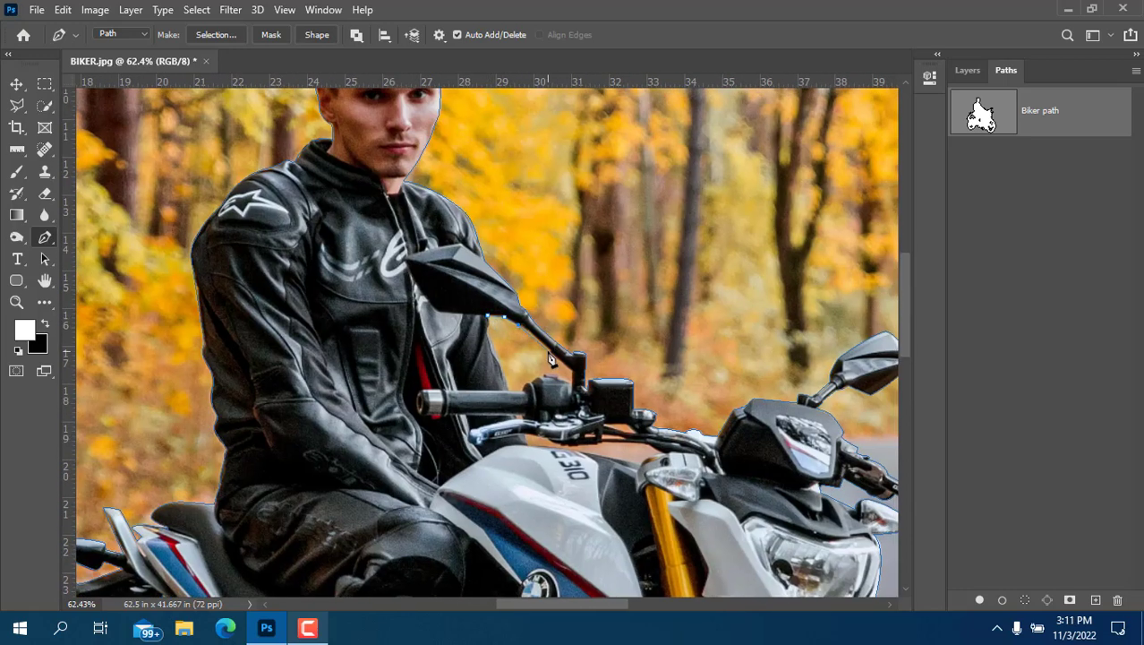
{"action": "left_click", "coordinate": [532, 332]}
{"action": "left_click", "coordinate": [550, 350]}
{"action": "left_click", "coordinate": [573, 371]}
{"action": "left_click", "coordinate": [557, 373]}
{"action": "left_click", "coordinate": [545, 375]}
{"action": "left_click", "coordinate": [532, 380]}
{"action": "left_click", "coordinate": [522, 391]}
{"action": "left_click", "coordinate": [511, 390]}
{"action": "left_click", "coordinate": [488, 315]}
Outline the narrow gap between the handlebar cables and the top of the fuel tank.
{"action": "left_click", "coordinate": [528, 433]}
{"action": "left_click", "coordinate": [547, 437]}
{"action": "left_click", "coordinate": [598, 442]}
{"action": "left_click", "coordinate": [605, 441]}
{"action": "left_click", "coordinate": [647, 444]}
{"action": "left_click", "coordinate": [663, 452]}
{"action": "left_click", "coordinate": [641, 464]}
Cut out the small gap between the loose hair curl and the side of the rider's face.
{"action": "scroll", "coordinate": [616, 435], "scroll_direction": "down", "scroll_amount": 3}
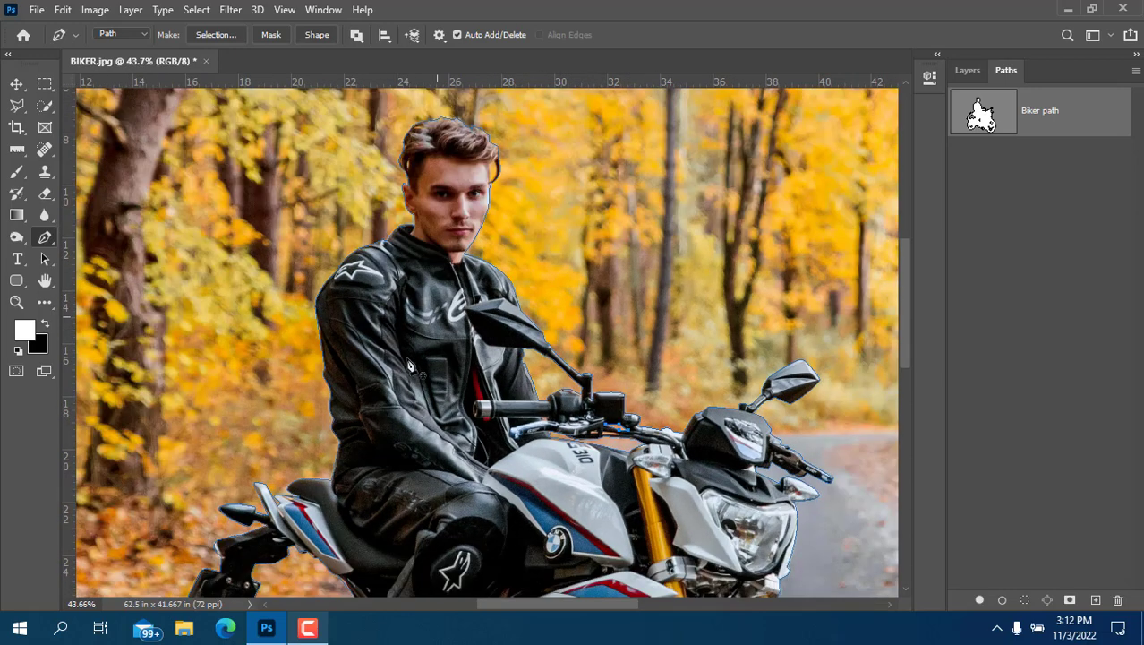
{"action": "scroll", "coordinate": [414, 170], "scroll_direction": "up", "scroll_amount": 3}
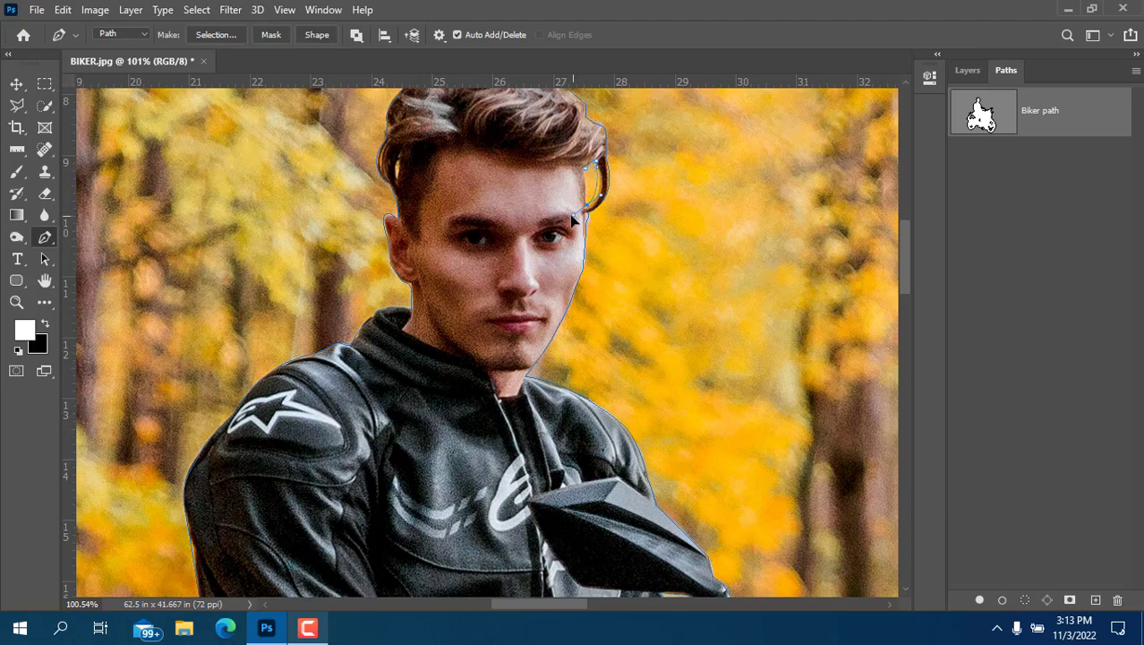
{"action": "scroll", "coordinate": [400, 183], "scroll_direction": "up", "scroll_amount": 2}
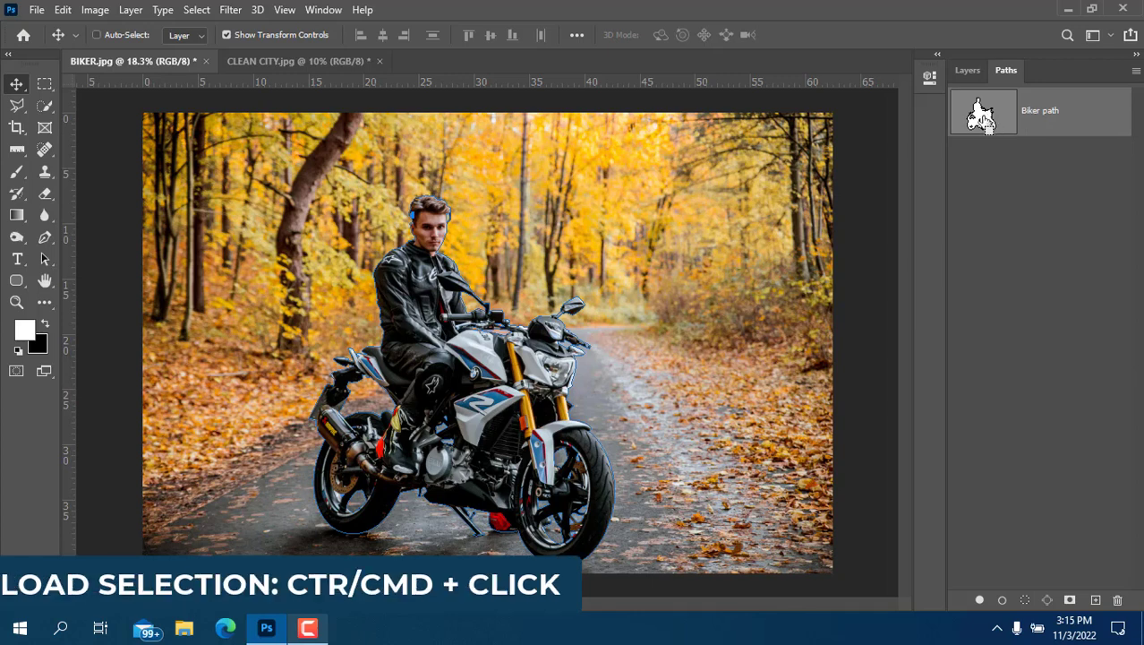
Load "Biker path" as a selection and turn it into a layer mask that hides the background.
{"action": "left_click", "coordinate": [983, 114], "text": "ctrl"}
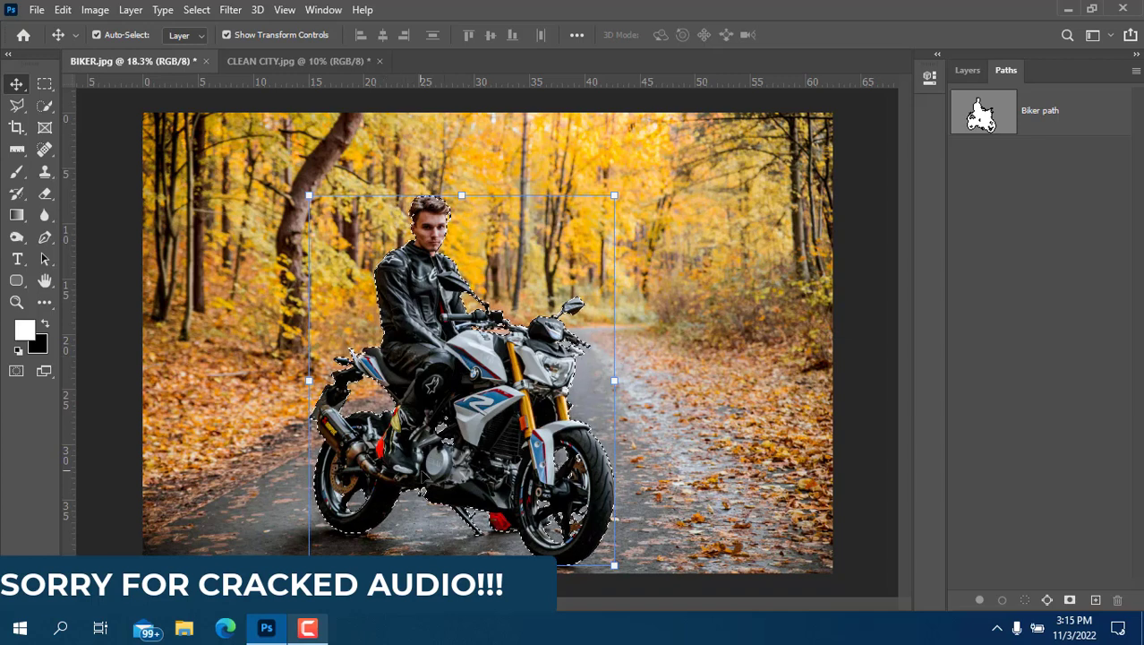
{"action": "left_click", "coordinate": [1069, 601]}
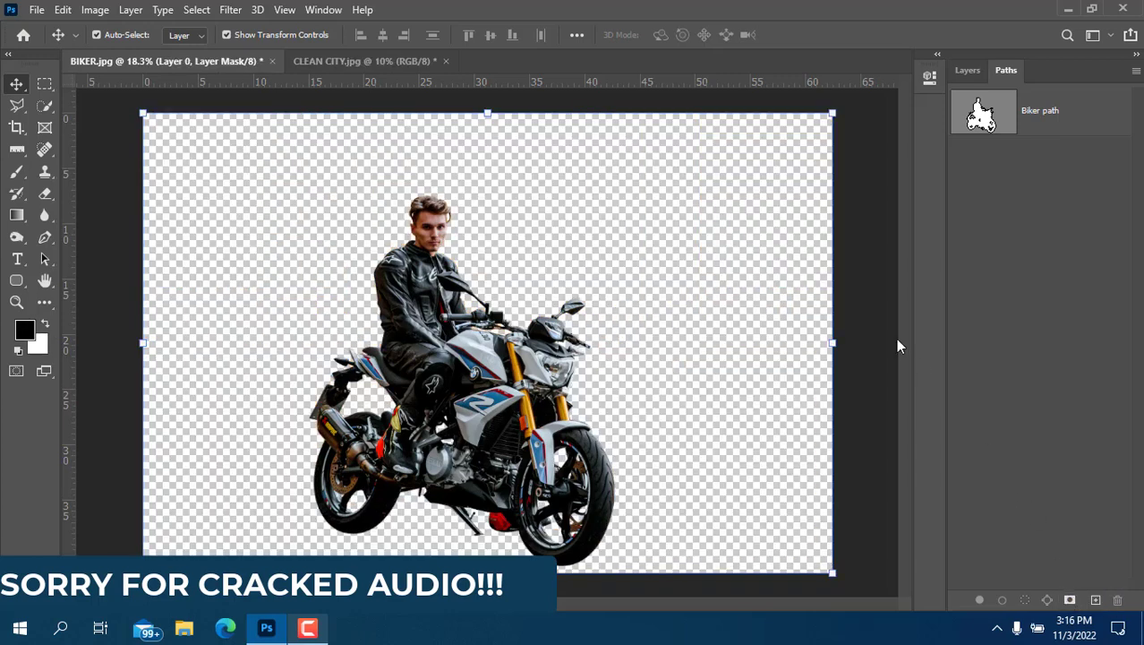